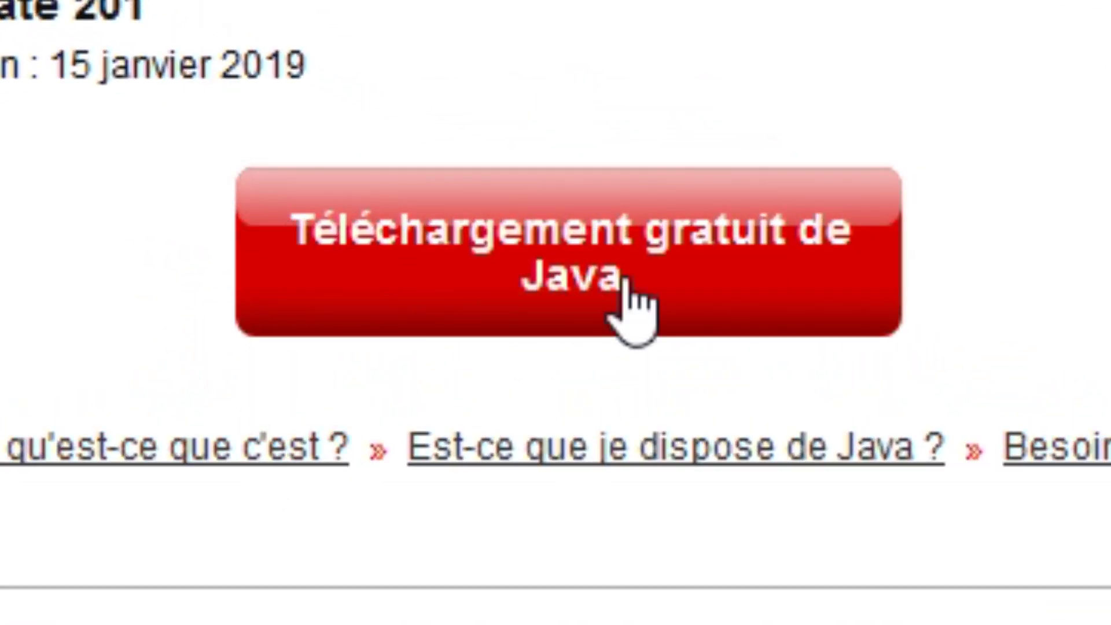
Download the Java 8 Update 201 installer for Windows, accepting the license terms, and launch the downloaded JavaSetup8u201(1).exe
left_click(645, 264)
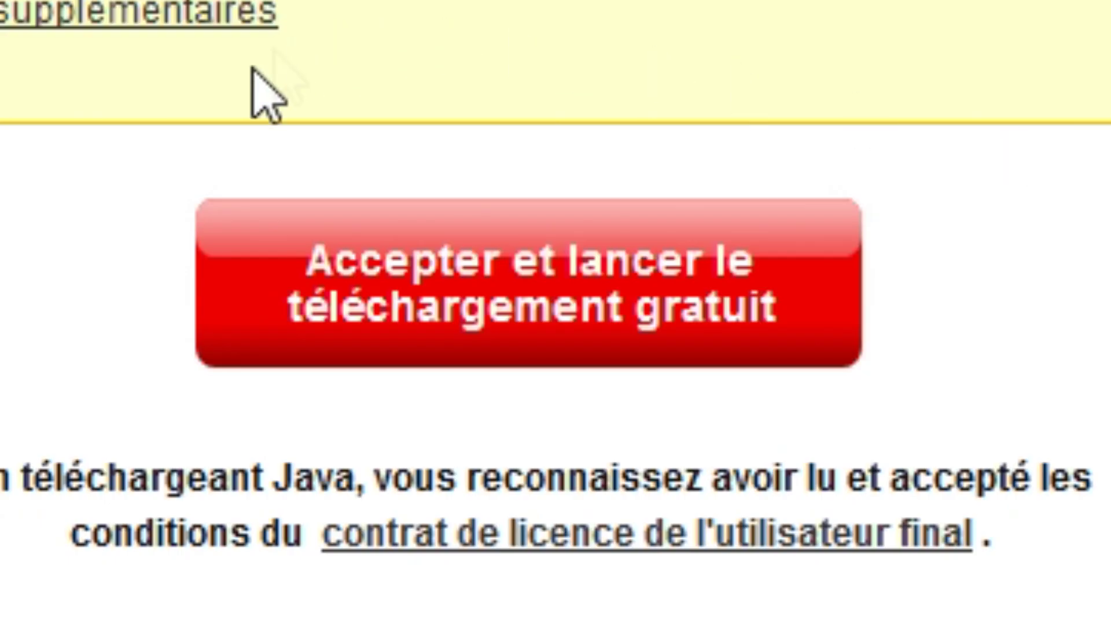
left_click(391, 293)
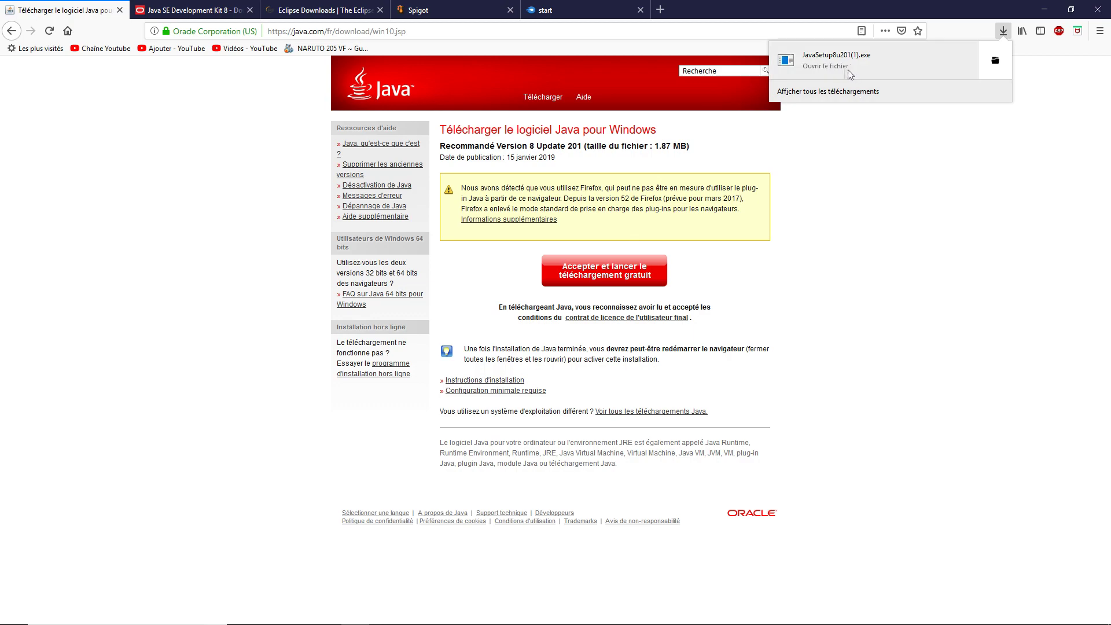
left_click(839, 61)
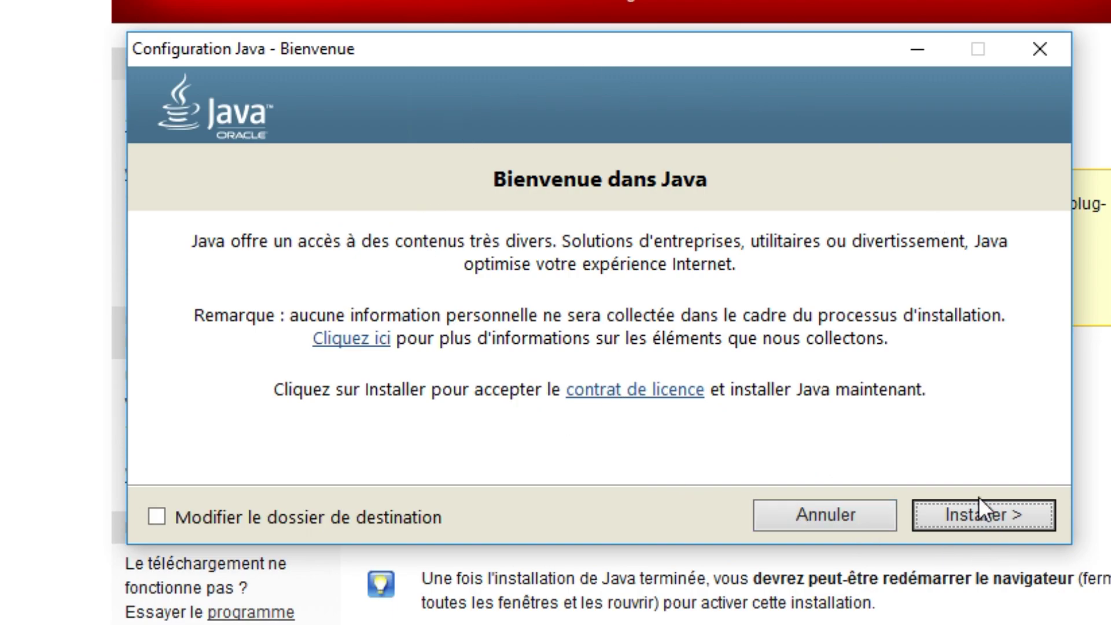
Start the Java installation from the welcome screen and close the installer's download window
left_click(979, 514)
left_click(939, 527)
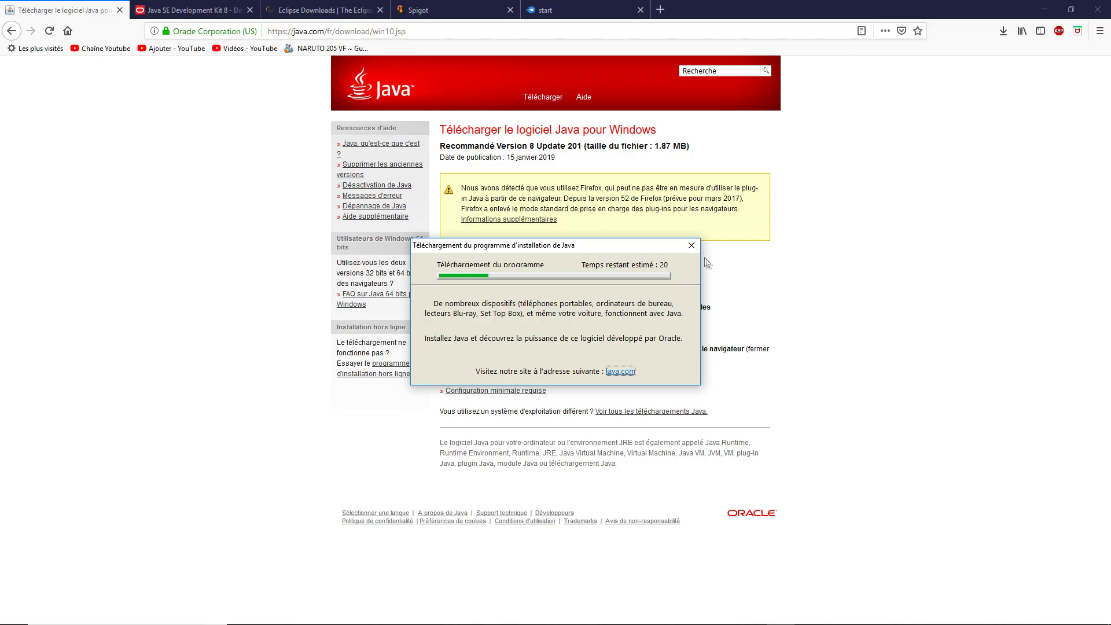
left_click(692, 246)
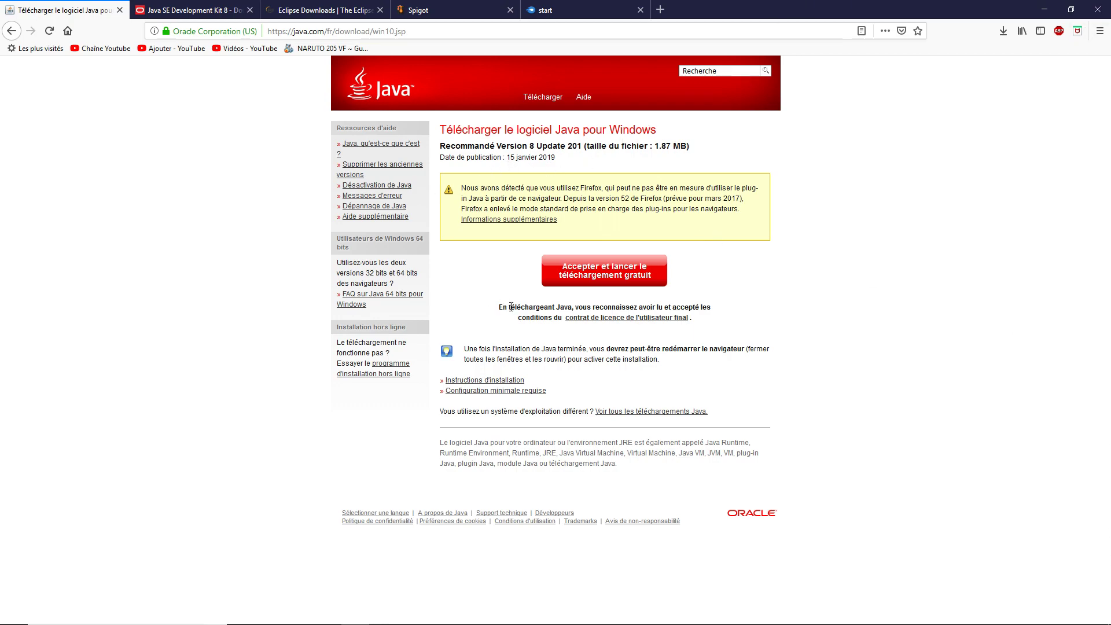
Accept the license agreement for Java SE Development Kit 8u201 and launch the downloaded jdk-8u201-windows-x64.exe
key("ctrl+Tab")
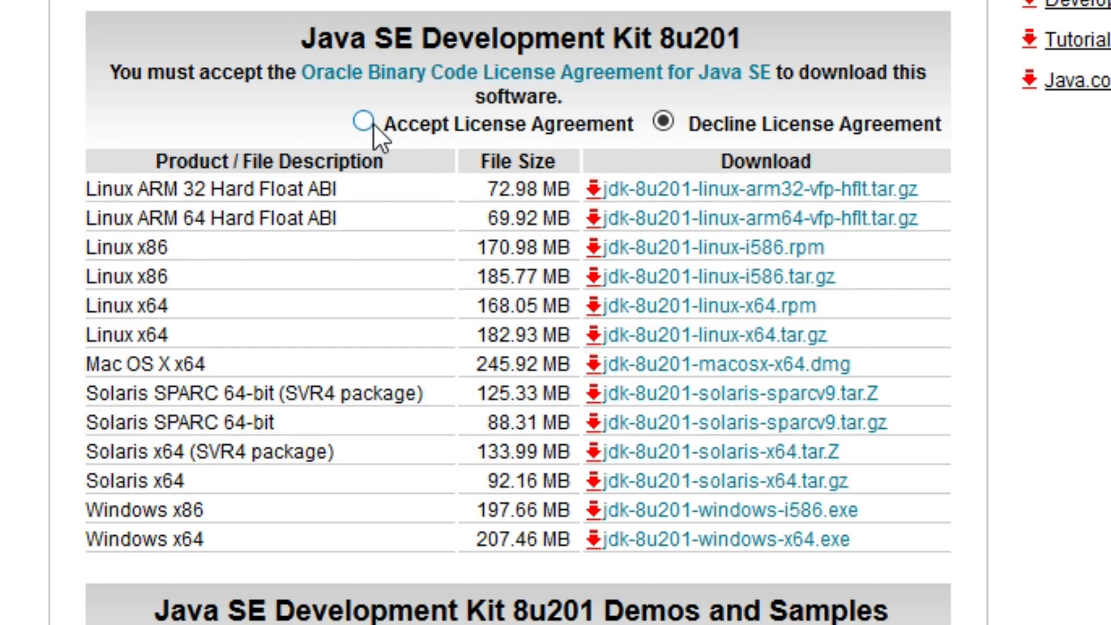
left_click(461, 123)
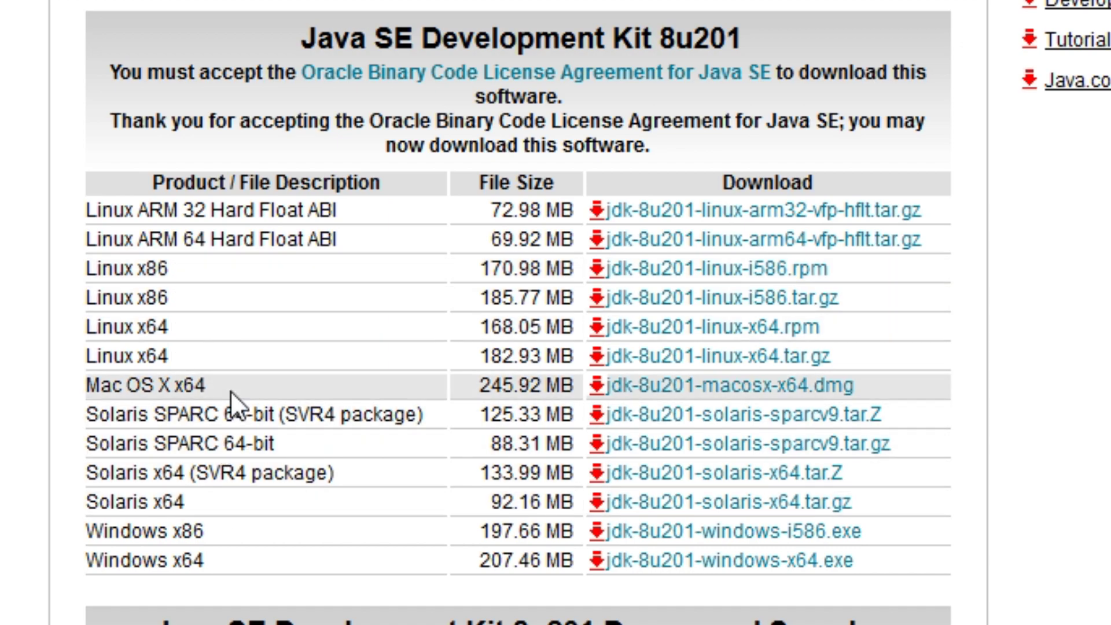
left_click_drag(230, 391, 334, 391)
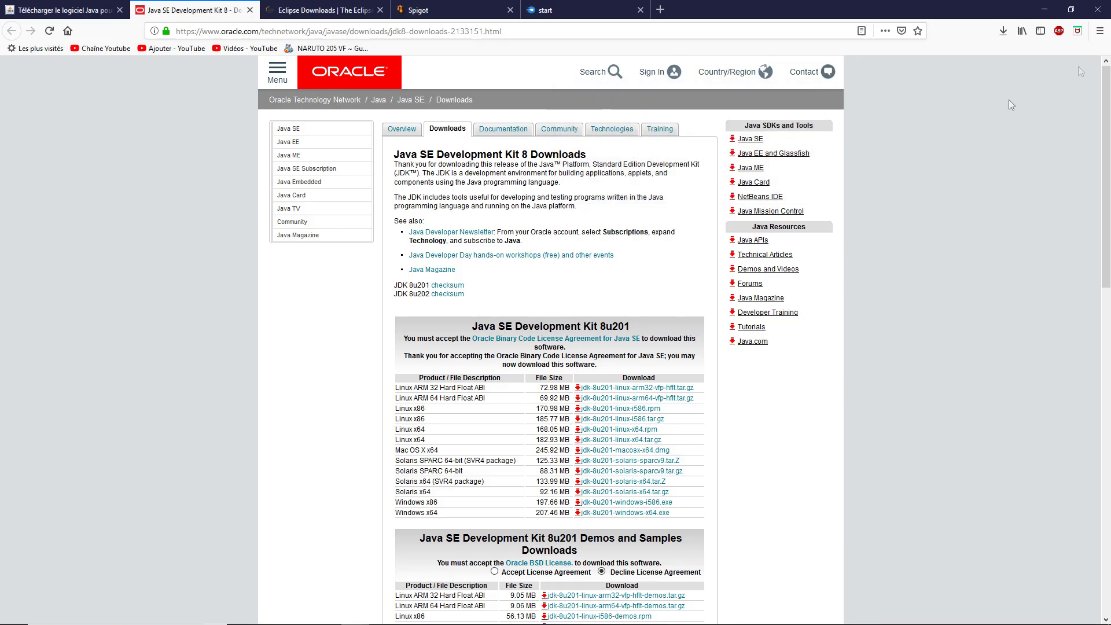
left_click(1002, 31)
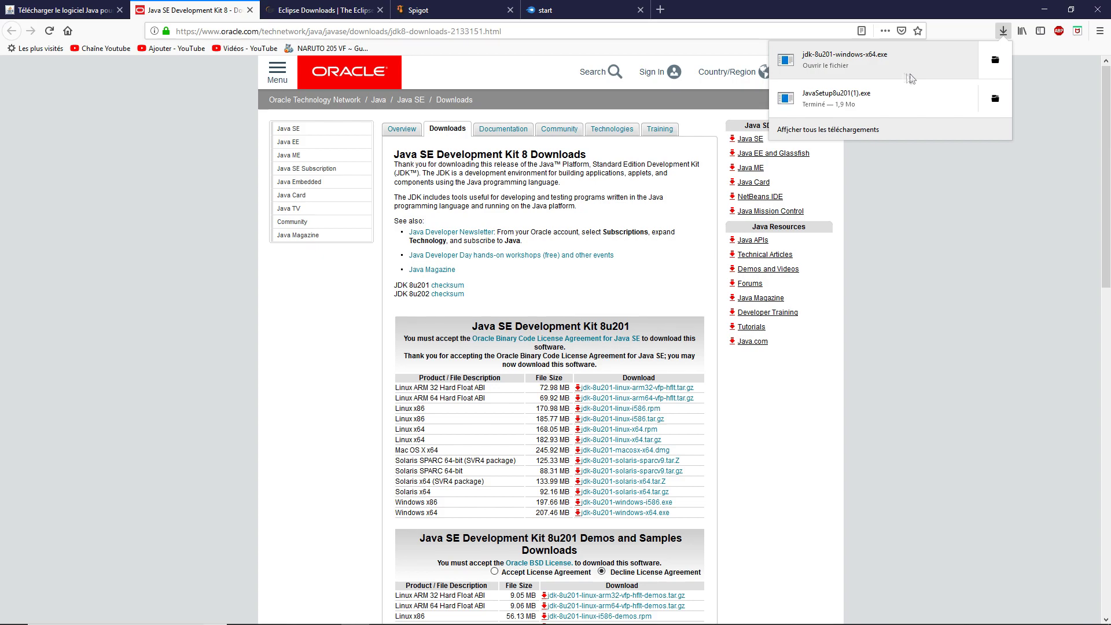
left_click(1005, 31)
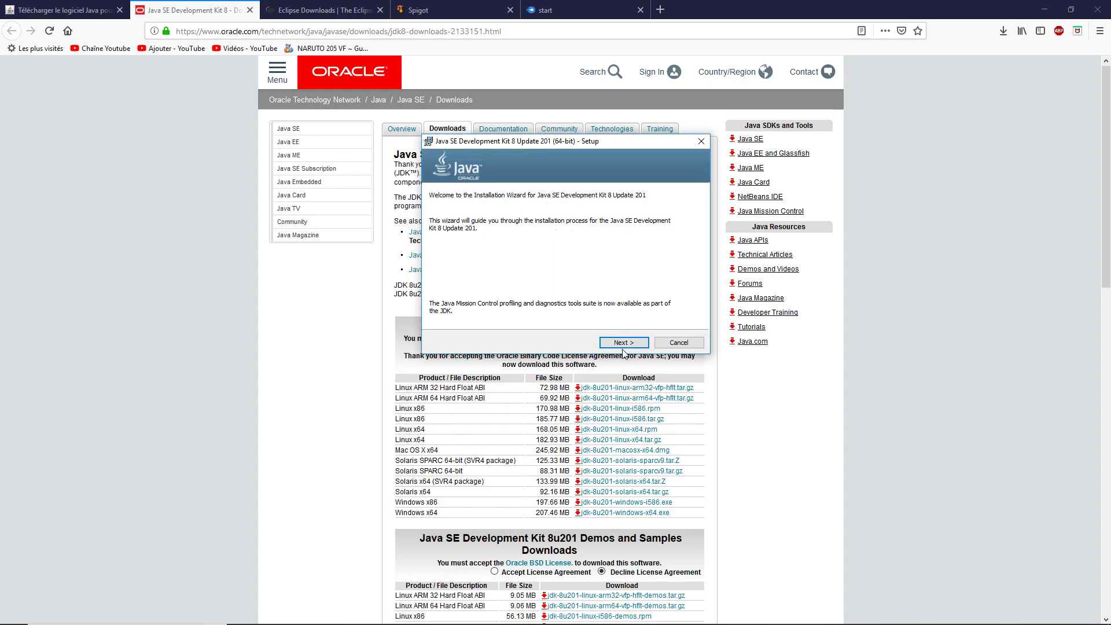
Run the JDK 8 Update 201 setup wizard with its default options and acknowledge the license changes notice
left_click(623, 343)
left_click(627, 339)
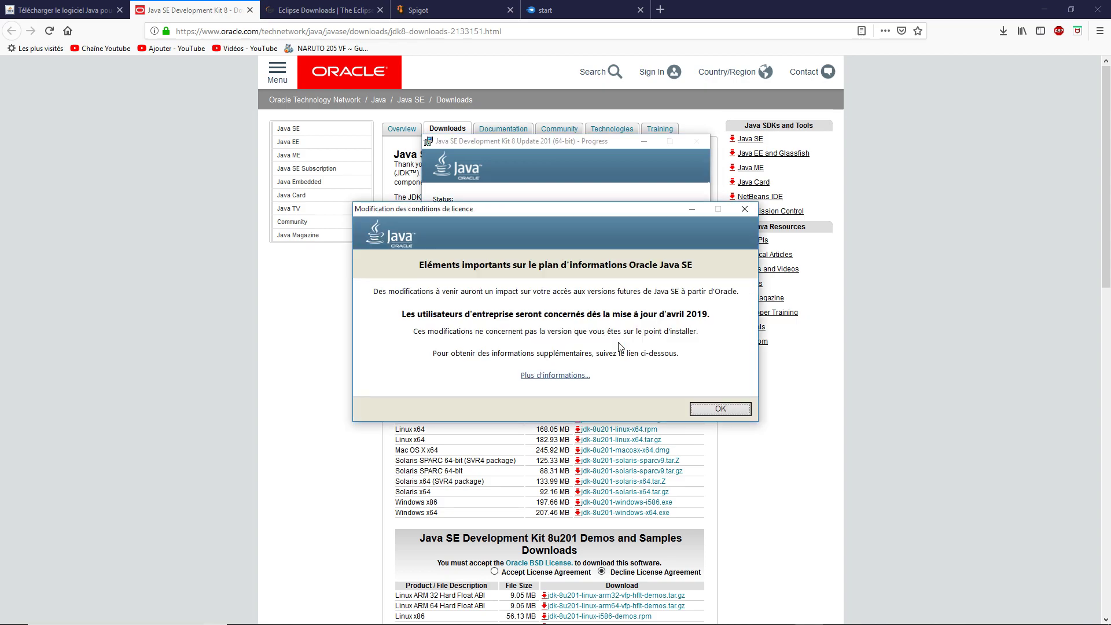
left_click(719, 406)
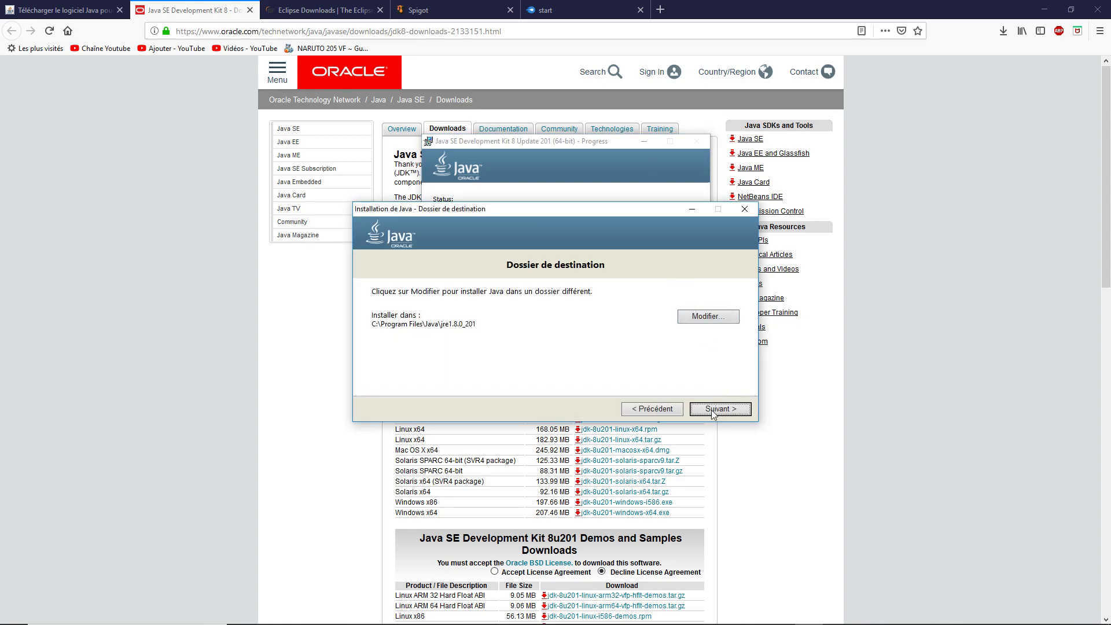
Move the Java destination folder window upward and cancel that installation by closing it
left_click_drag(579, 209, 613, 144)
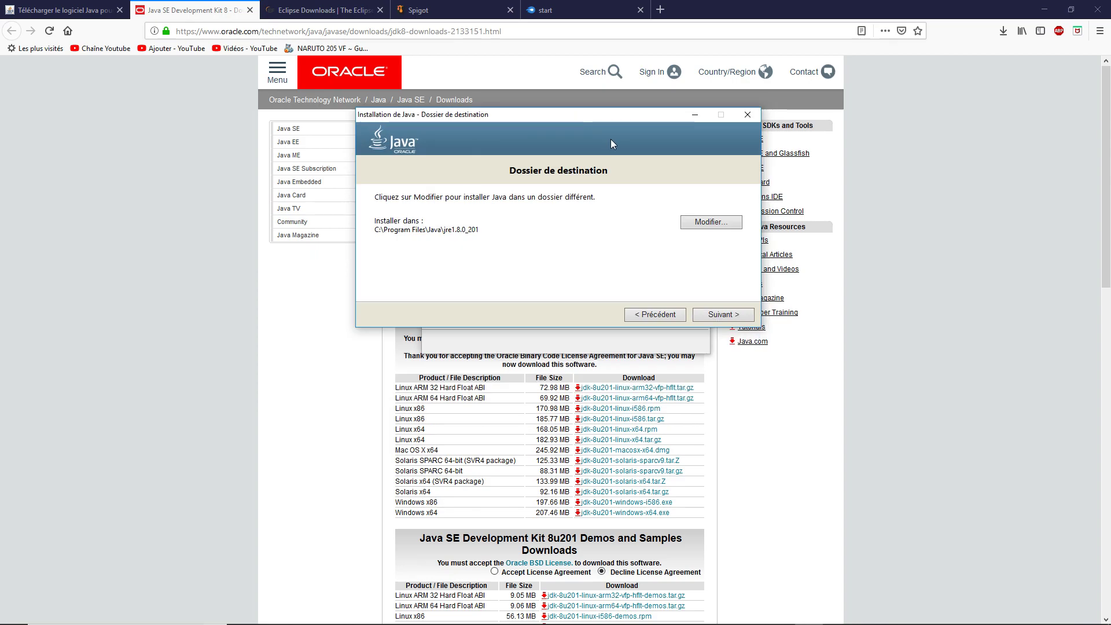
left_click_drag(617, 103, 648, 100)
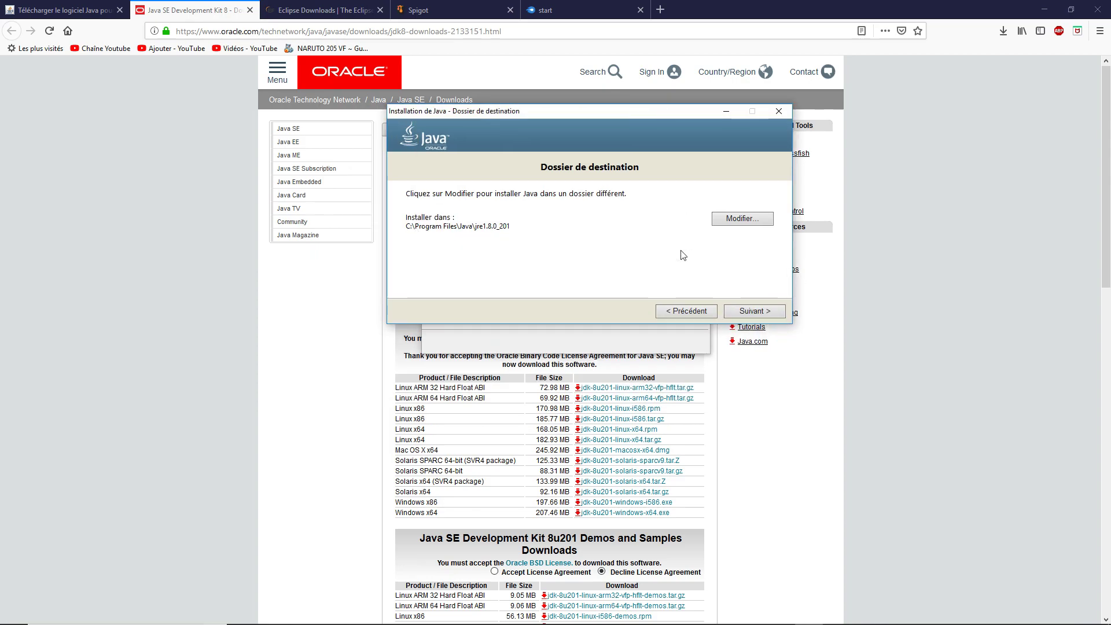
left_click(780, 111)
left_click(577, 361)
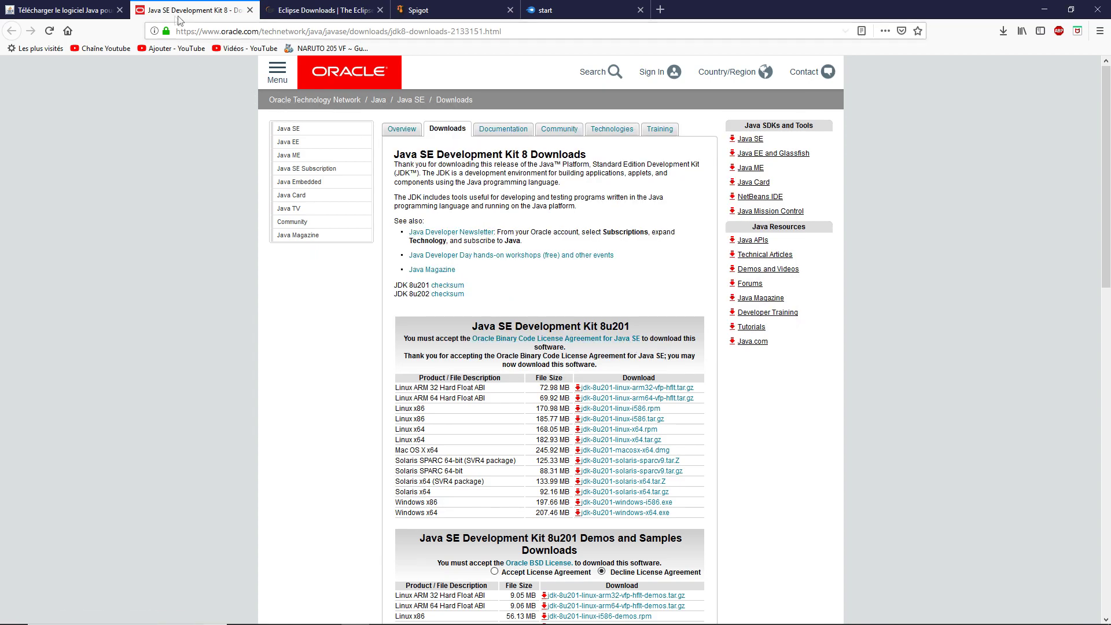
Close the Java for Windows download page and the Java SE Development Kit 8 page
left_click(103, 5)
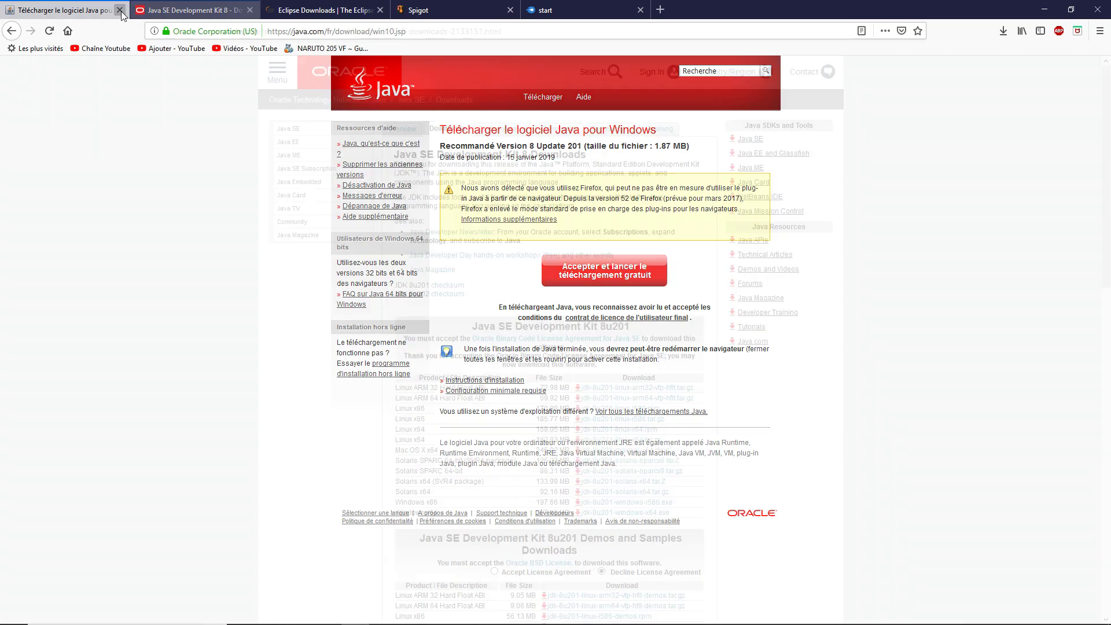
left_click(119, 10)
left_click(119, 10)
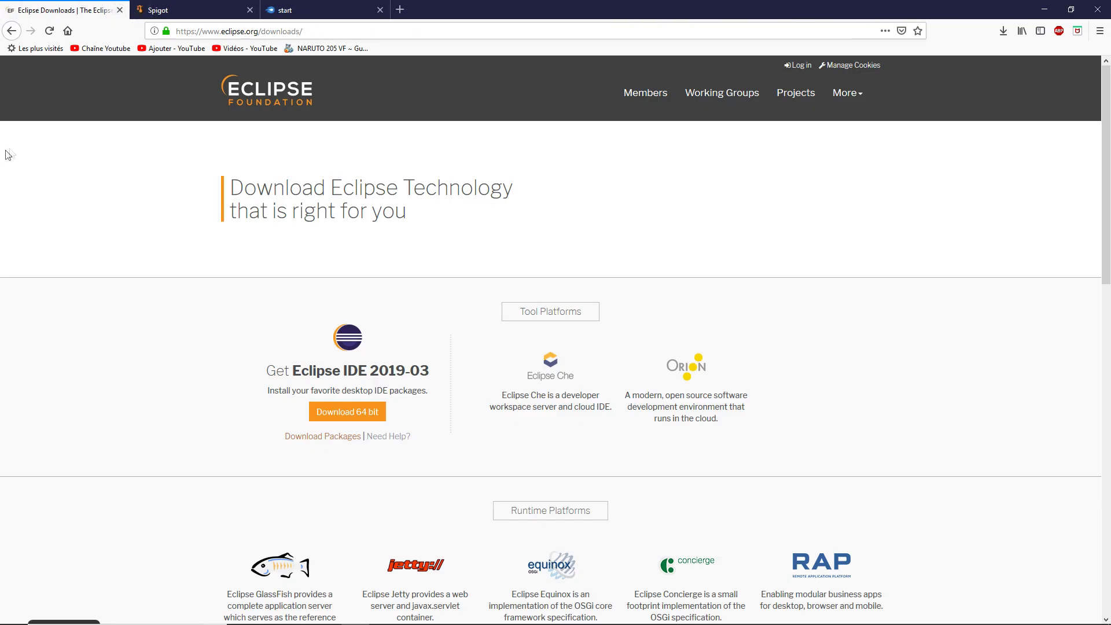
Download start.bat from the MediaFire page and save the file to disk
left_click(351, 7)
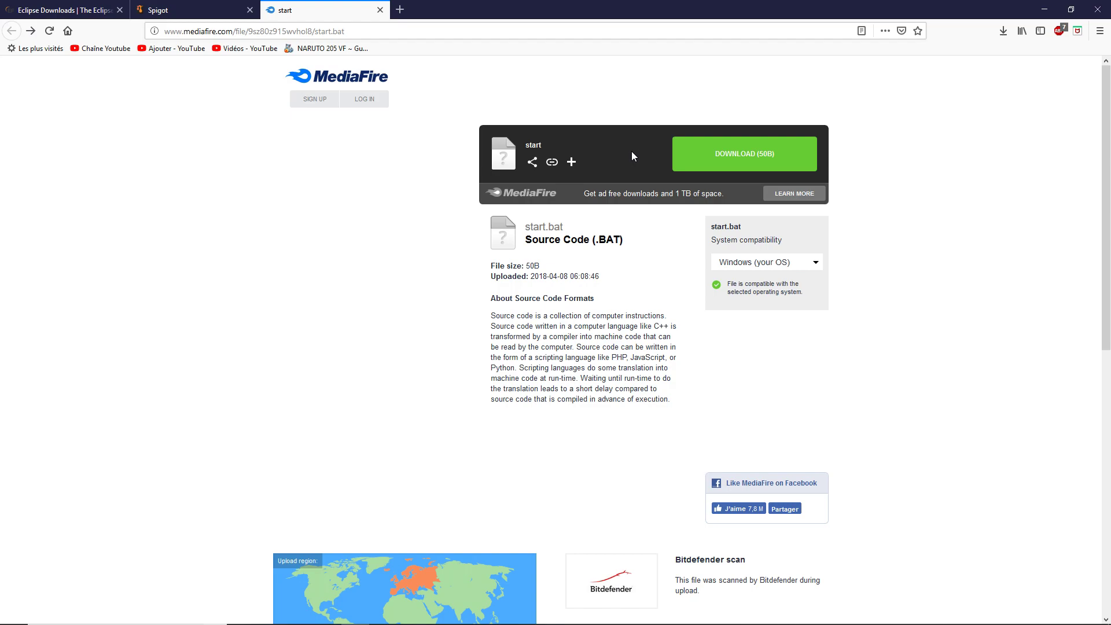
left_click(744, 161)
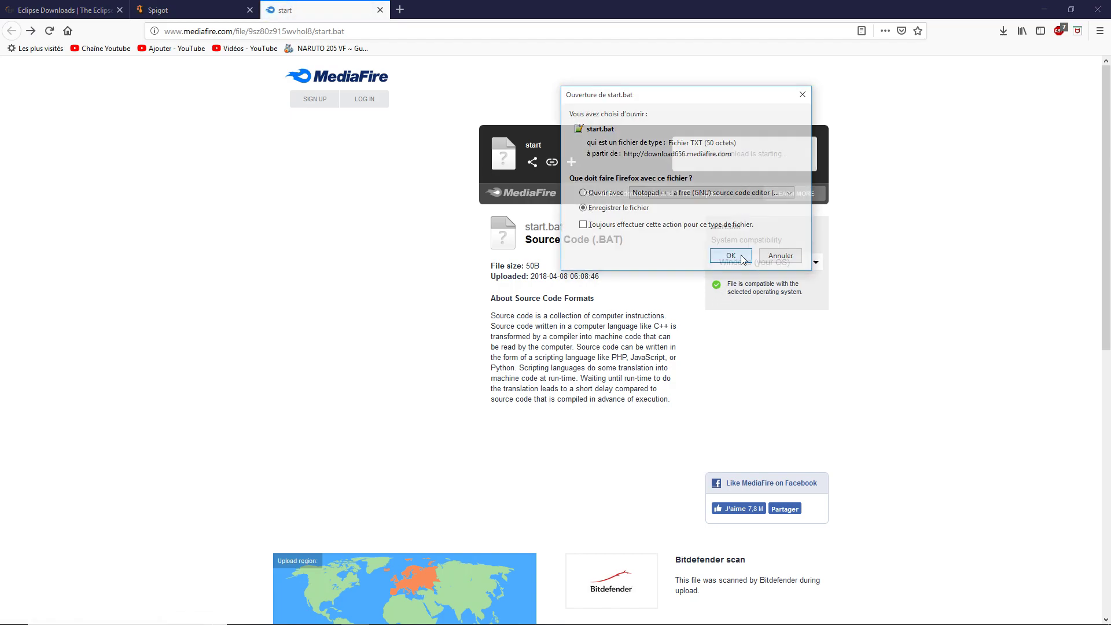
left_click(731, 255)
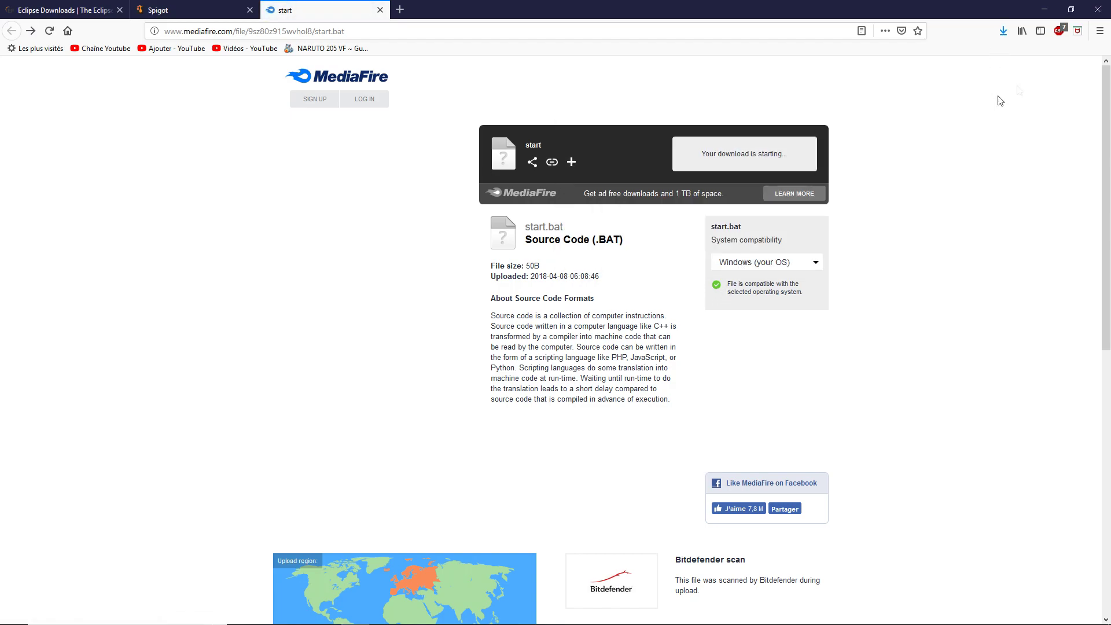
Show the desktop and create a new folder there named "serveur local"
key("super+d")
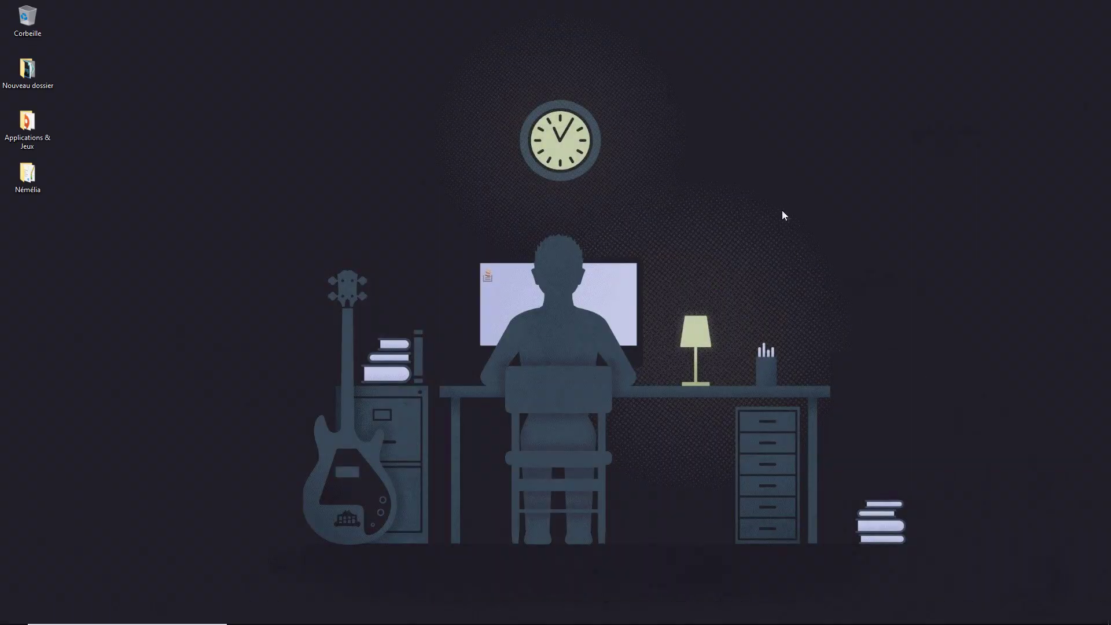
right_click(630, 191)
mouse_move(739, 313)
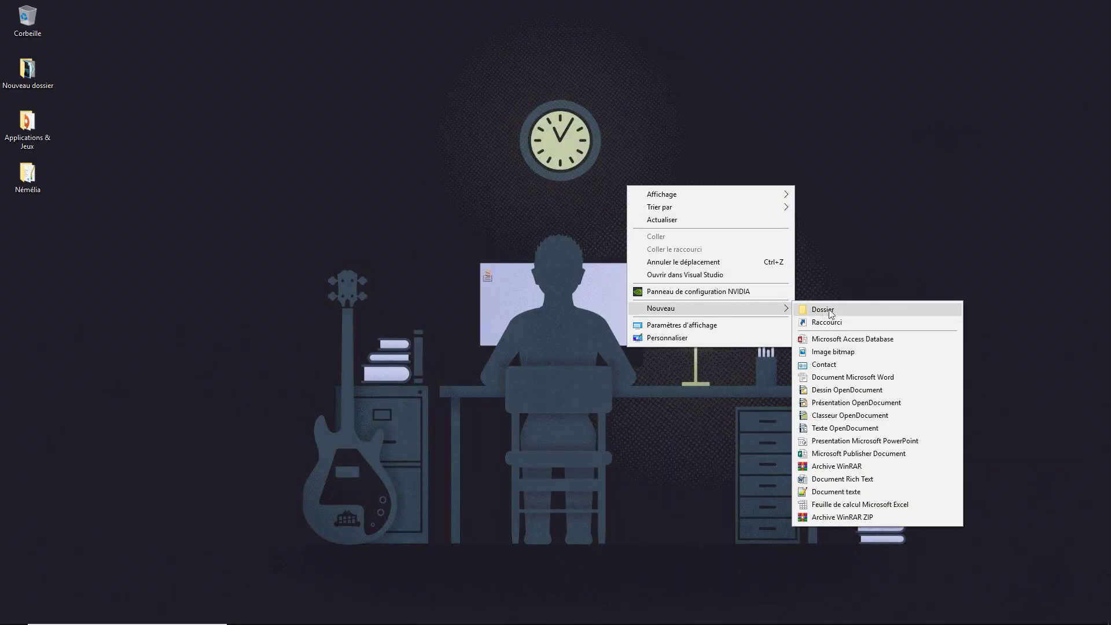
left_click(839, 309)
type("serveur local")
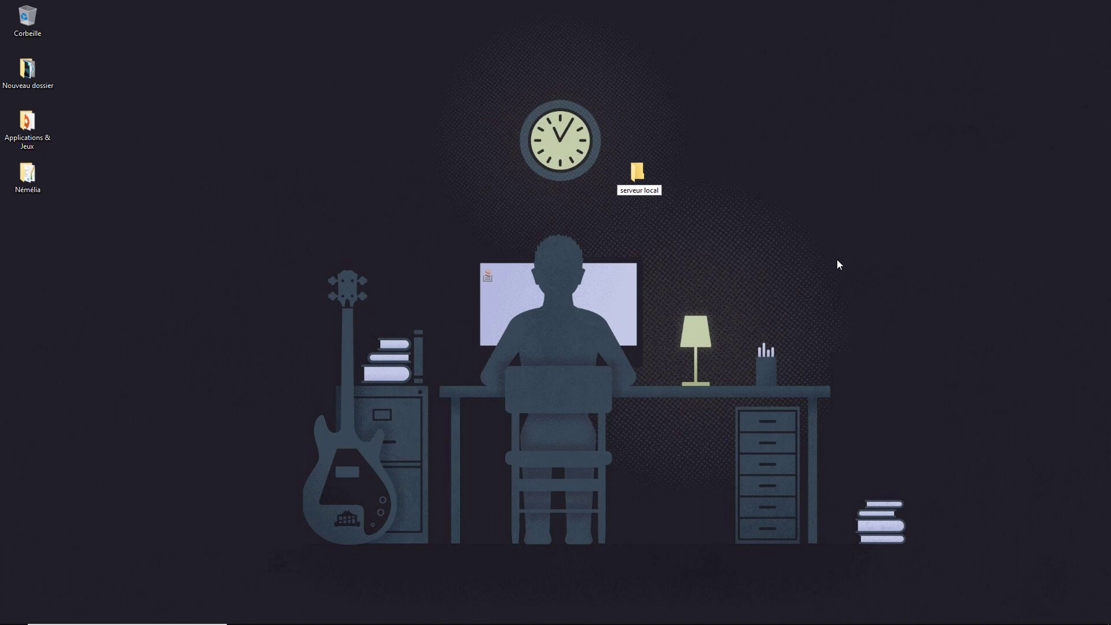
key("Return")
left_click(815, 202)
Open the serveur local folder and place the downloaded start.bat(1).txt file in it
double_click(647, 176)
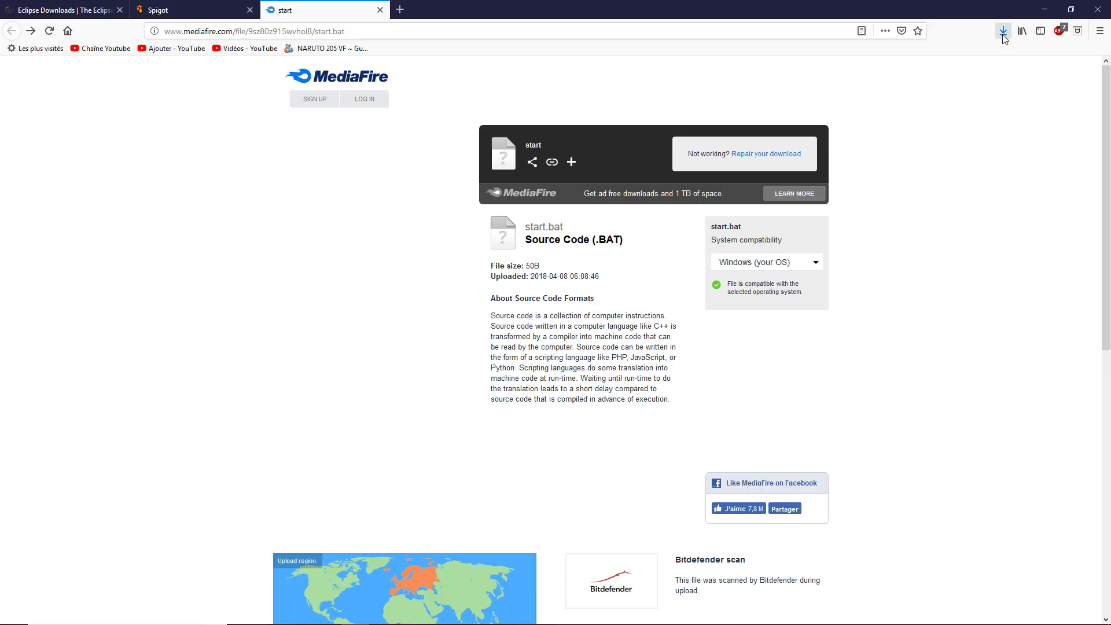
left_click(1004, 36)
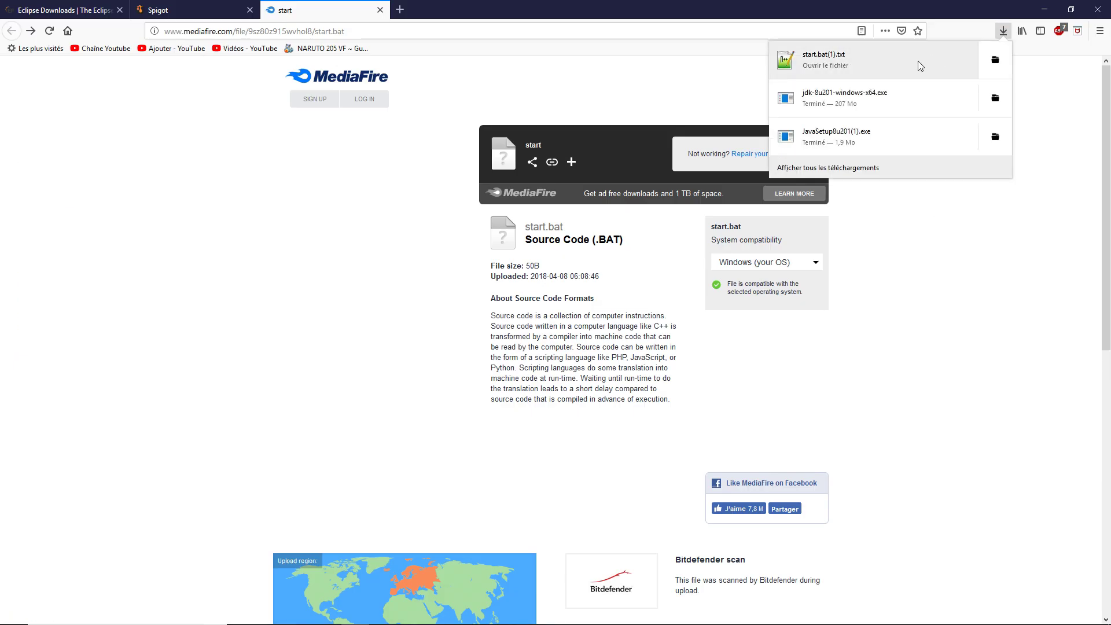
left_click_drag(920, 65, 330, 211)
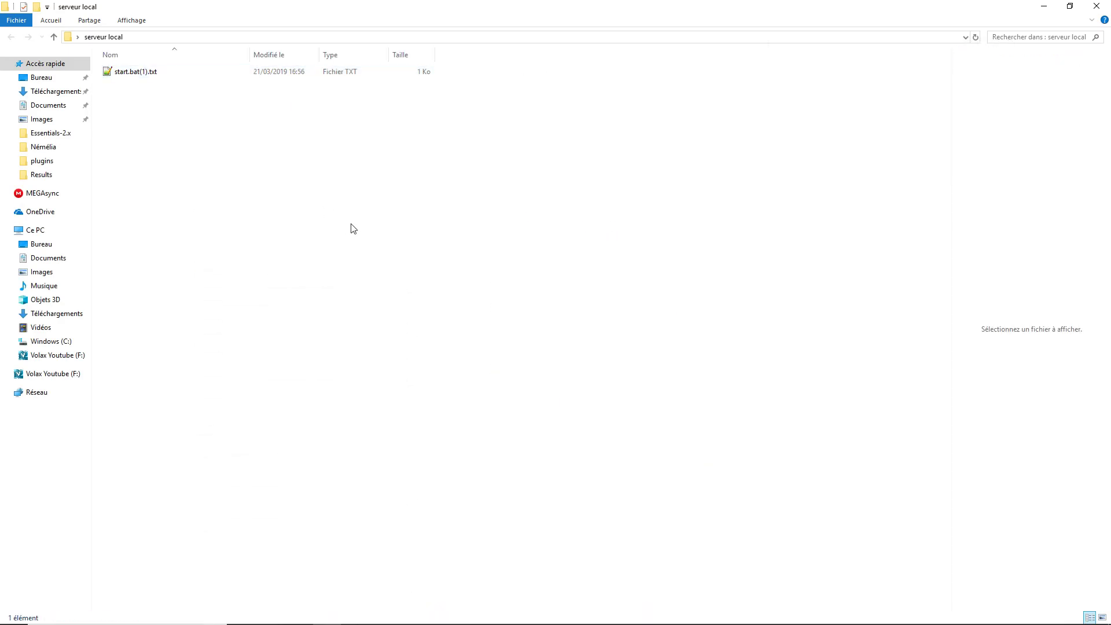
right_click(307, 83)
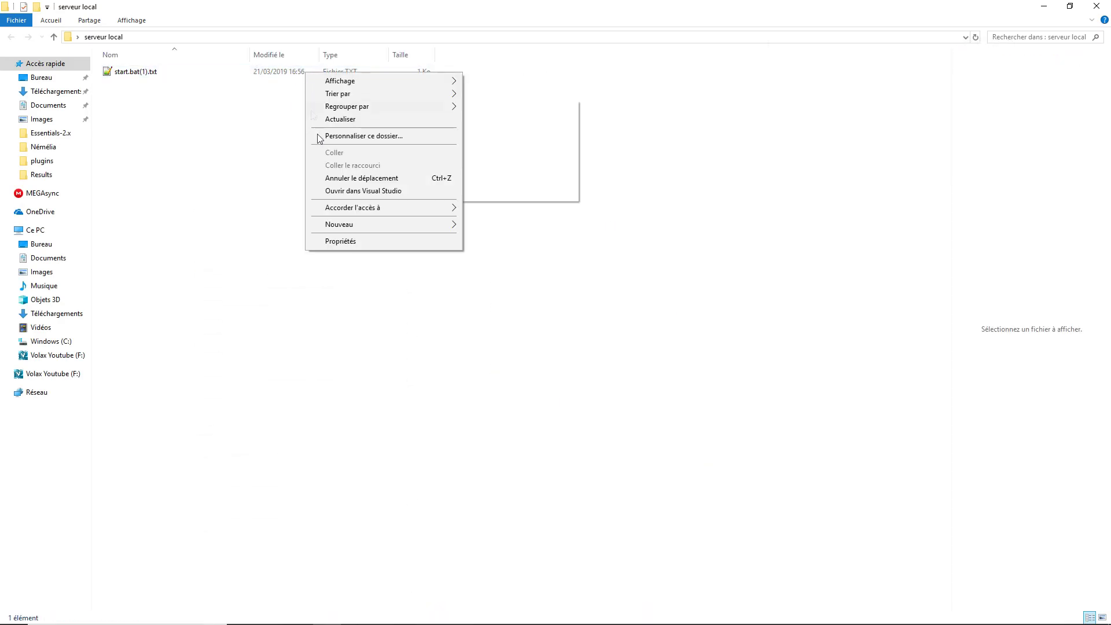
left_click(223, 74)
right_click(222, 72)
left_click(304, 312)
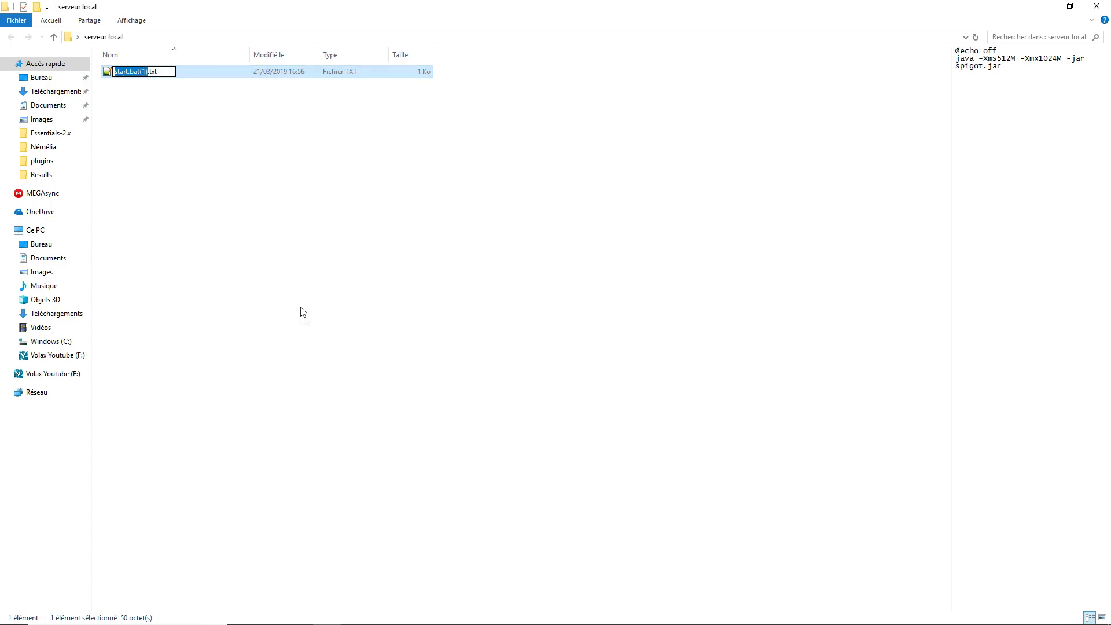
key("Escape")
Rename the start.bat(1).txt file in the serveur local folder as start.bat
right_click(162, 76)
left_click(244, 318)
left_click(171, 70)
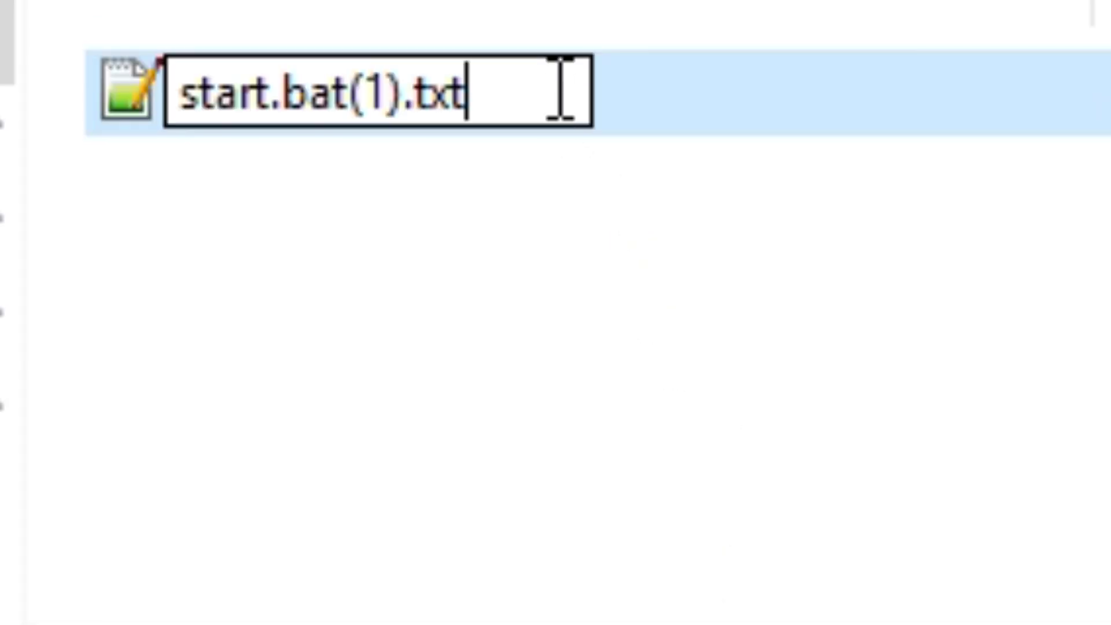
key("BackSpace")
key("BackSpace")
key("BackSpace")
key("BackSpace")
key("BackSpace")
key("BackSpace")
key("BackSpace")
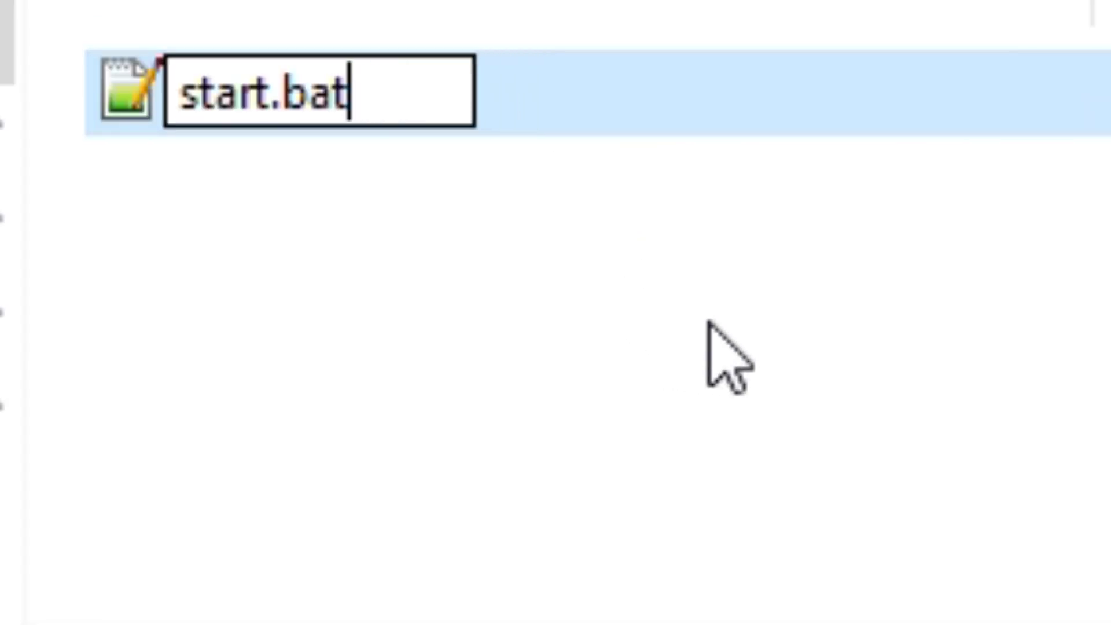
key("Return")
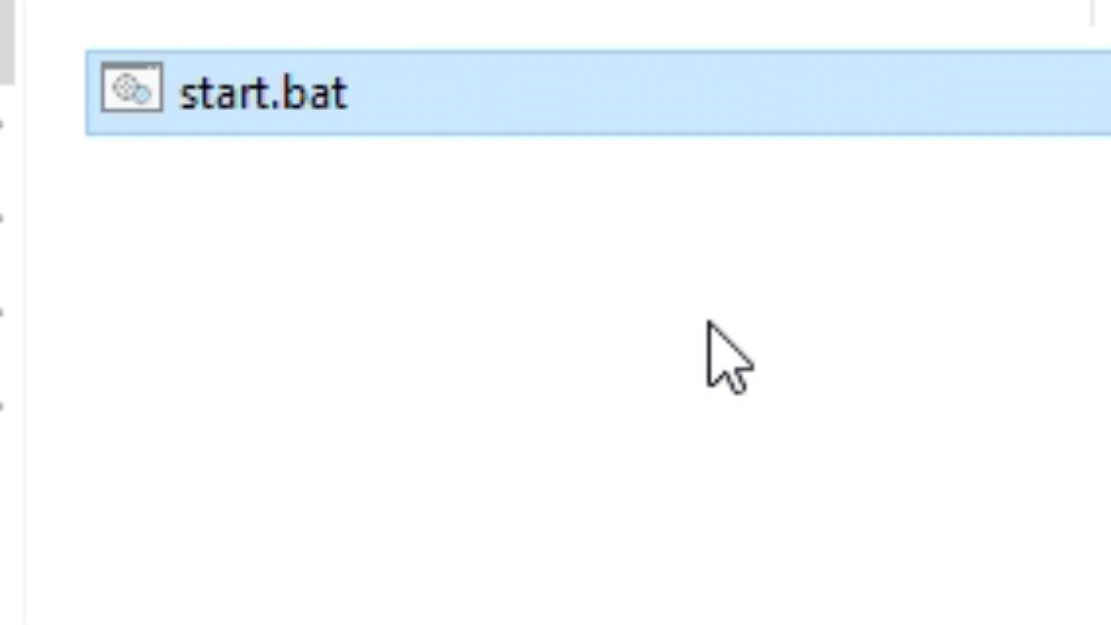
Close the MediaFire page in the browser and highlight version 1.12.2 in the Spigot download list
left_click(355, 613)
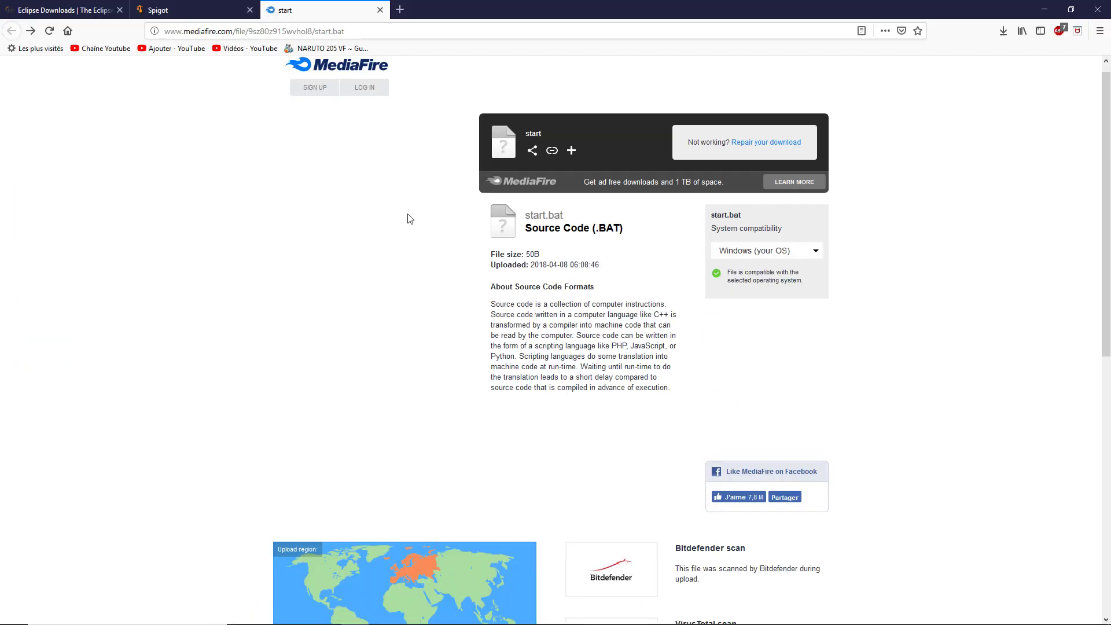
left_click(380, 10)
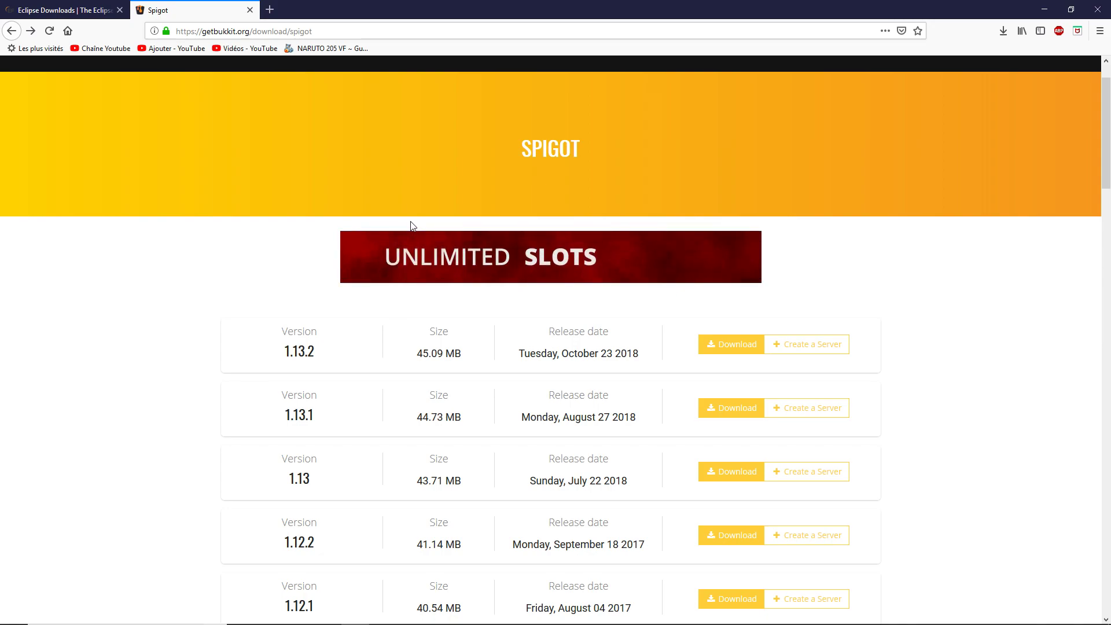
left_click_drag(484, 164, 595, 148)
left_click(614, 147)
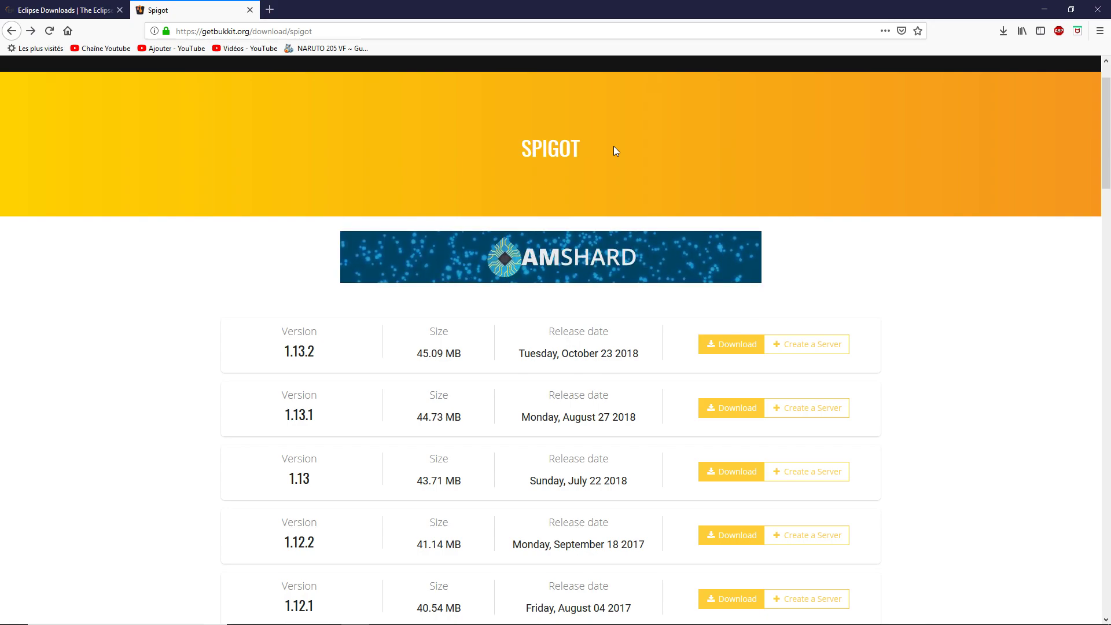
left_click_drag(280, 524, 355, 545)
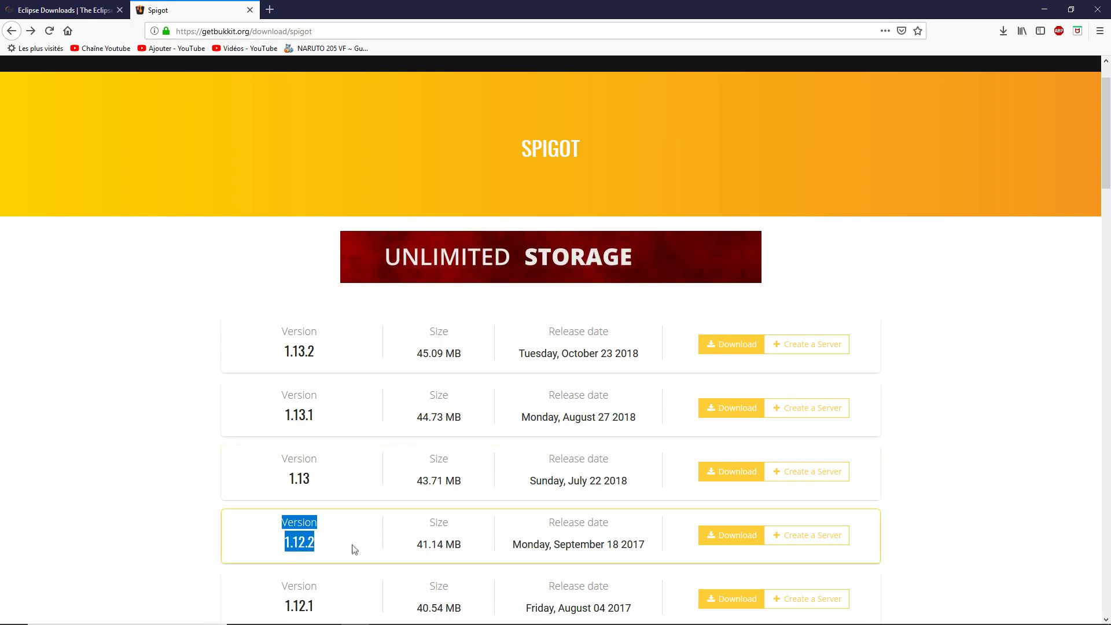
Download the Spigot 1.12.2 jar from the version list and place it in the serveur local folder
left_click(390, 526)
scroll(510, 432, "down", 2)
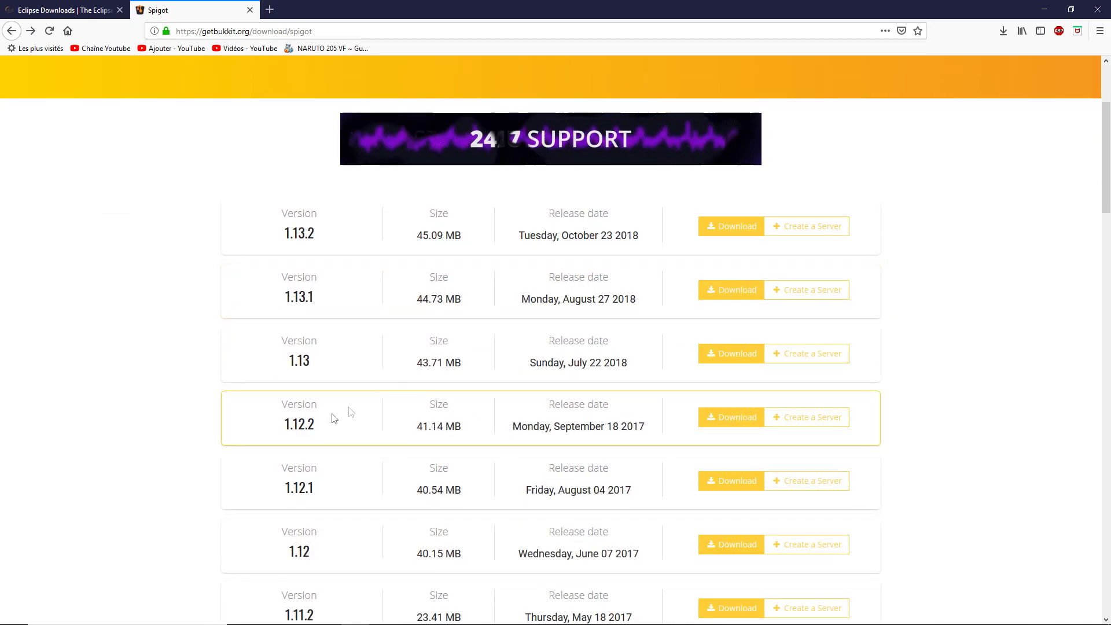
left_click(727, 421)
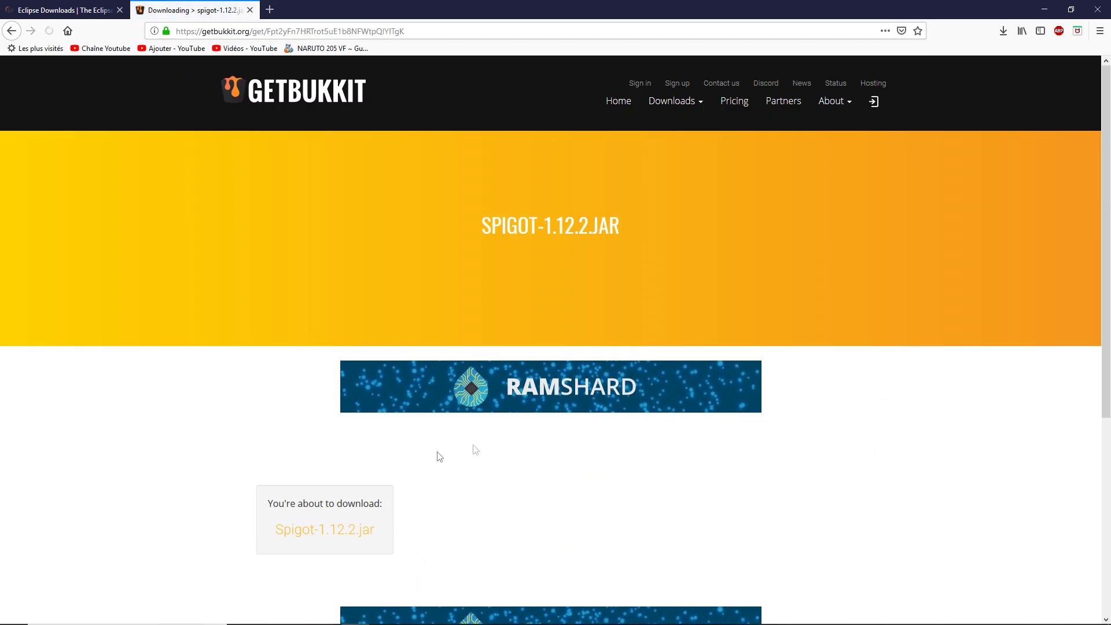
left_click(313, 531)
left_click(721, 184)
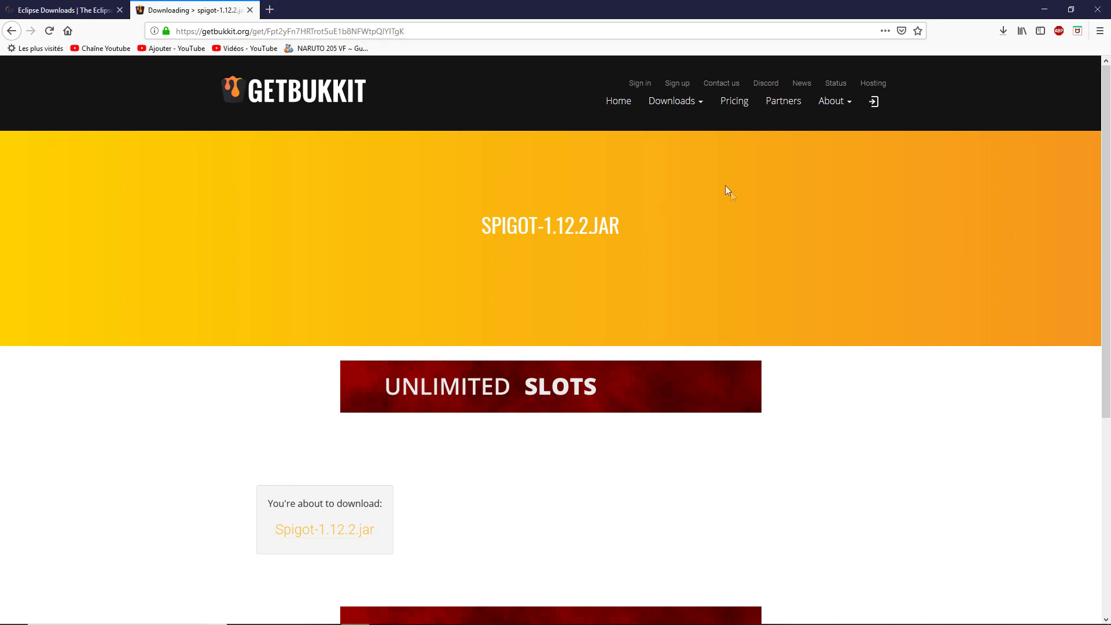
left_click_drag(728, 168, 266, 171)
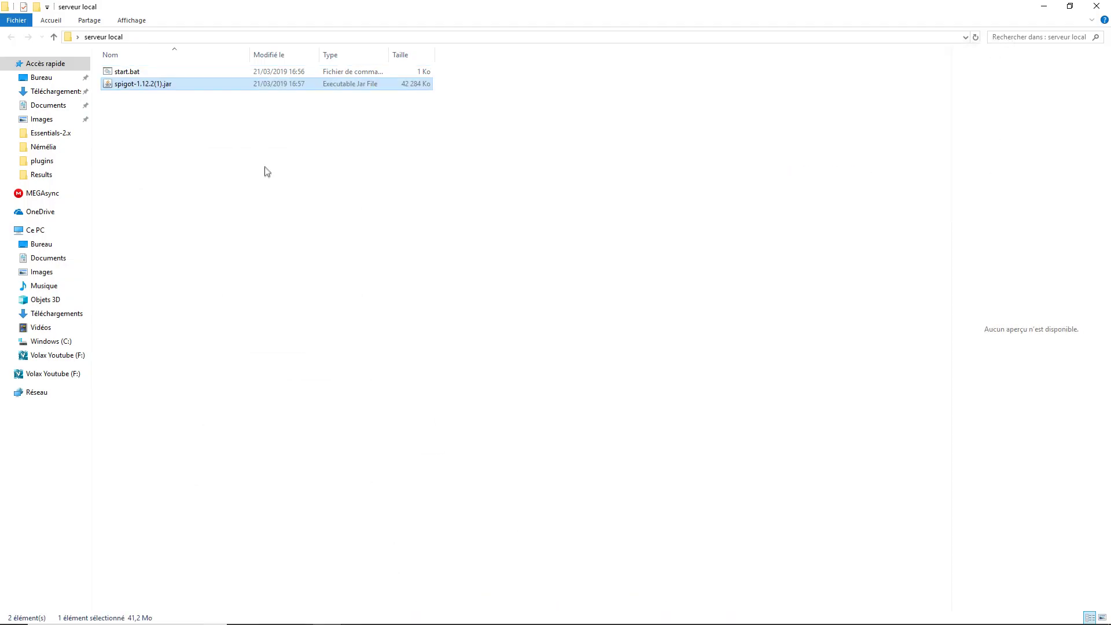
left_click(319, 173)
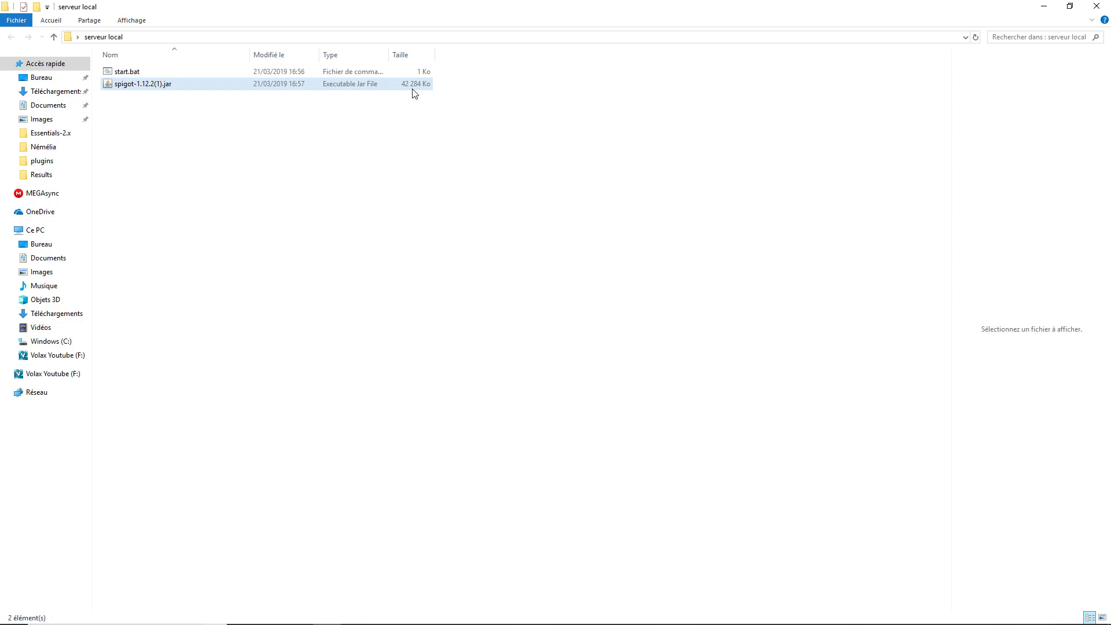
Rename the spigot-1.12.2(1).jar file in the serveur local folder as spigot.jar
right_click(299, 85)
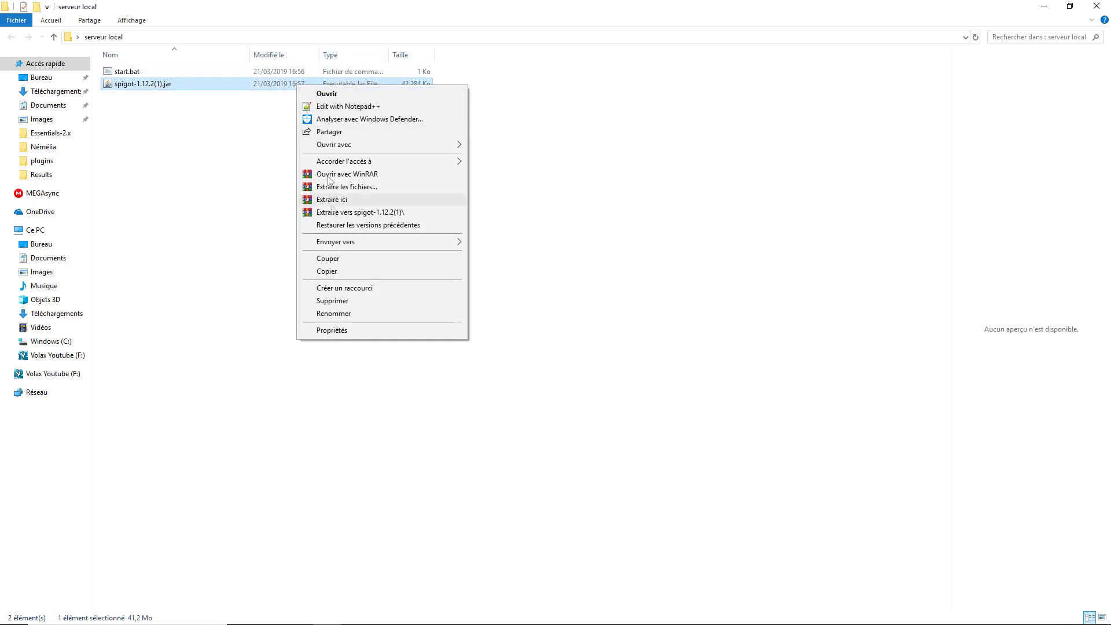
left_click(347, 313)
type("spi")
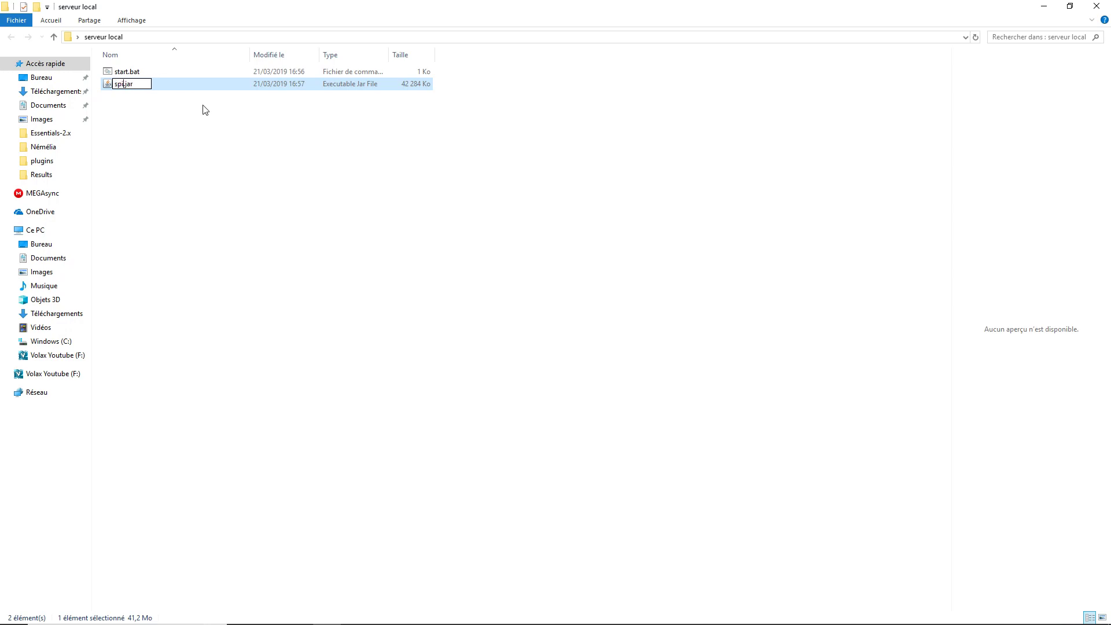
key("Return")
Open start.bat for editing, examine the spigot.jar name and the -Xmx memory value in the launch command, and close it
left_click(260, 72)
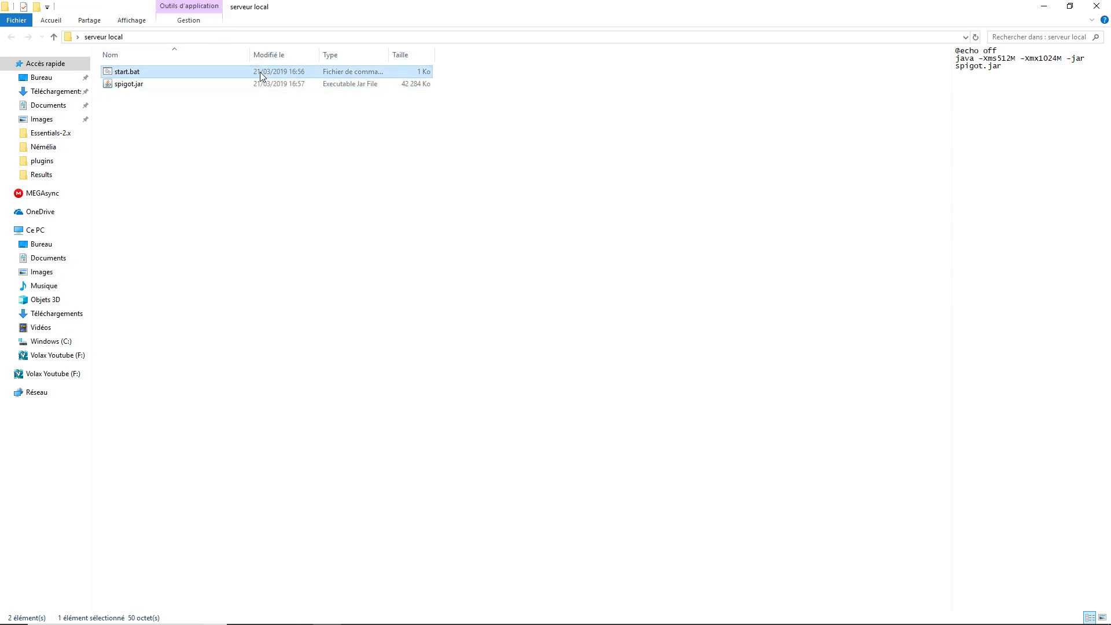
right_click(259, 72)
left_click(313, 90)
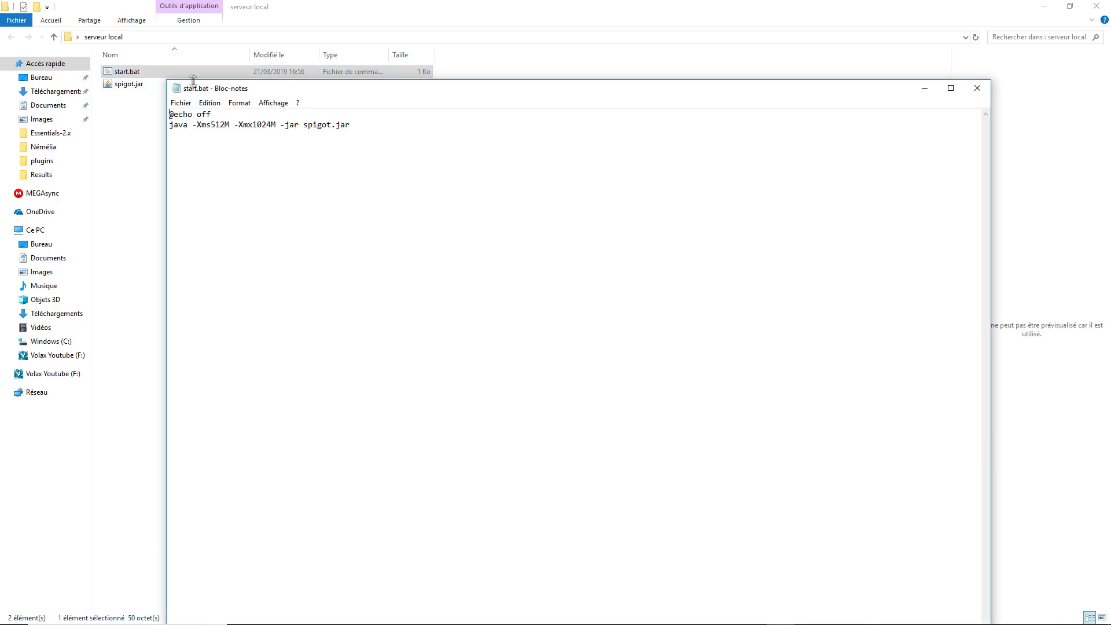
left_click_drag(232, 88, 317, 50)
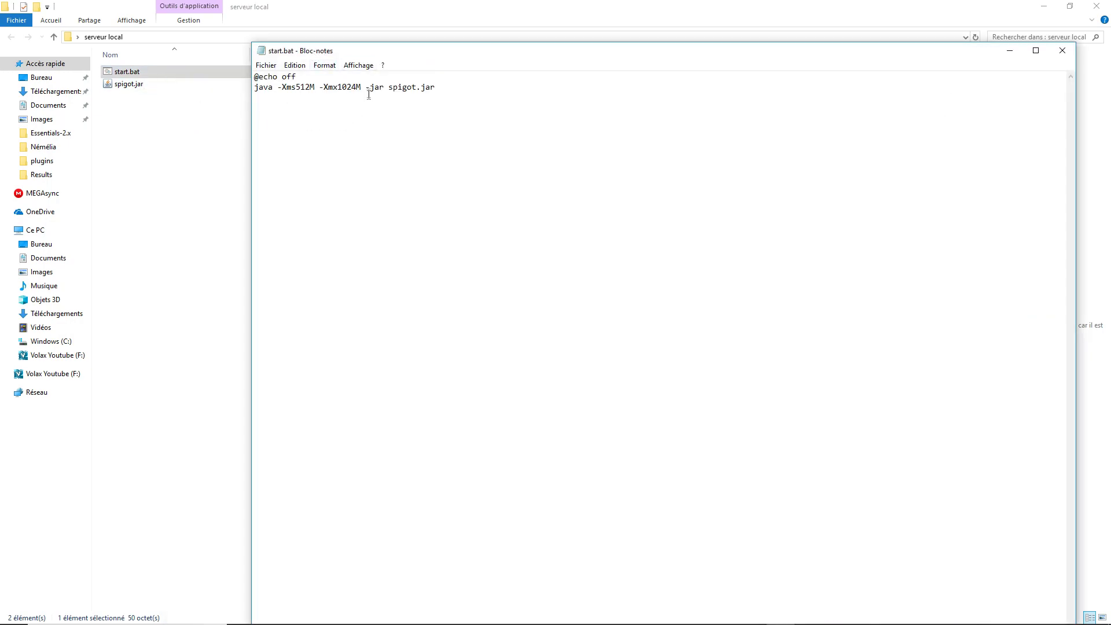
left_click_drag(387, 88, 452, 91)
left_click(467, 87)
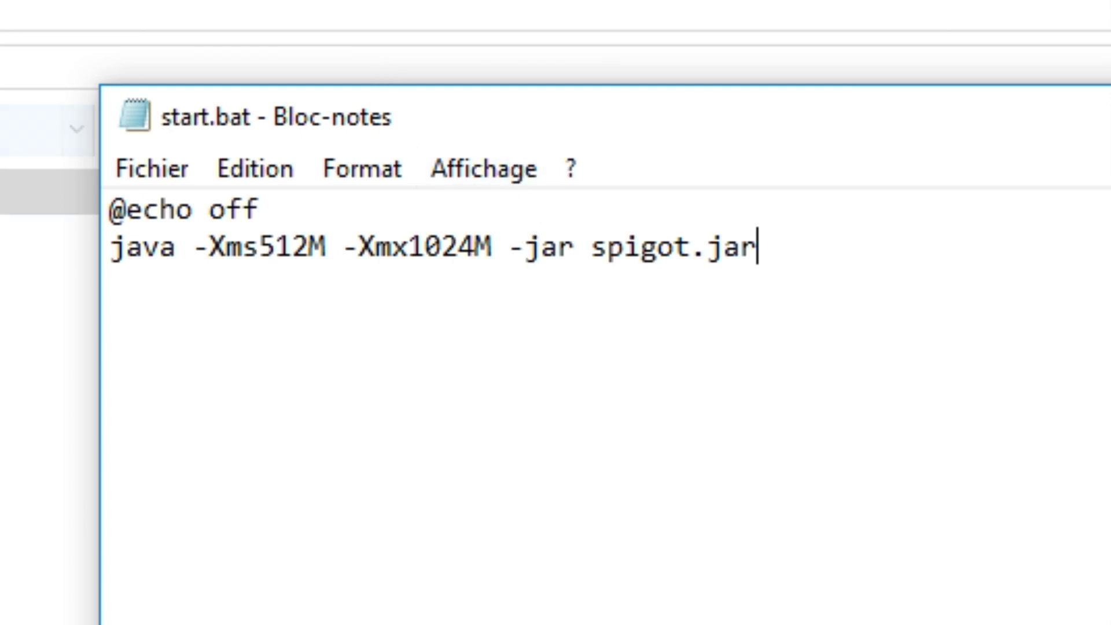
double_click(467, 247)
left_click(474, 247)
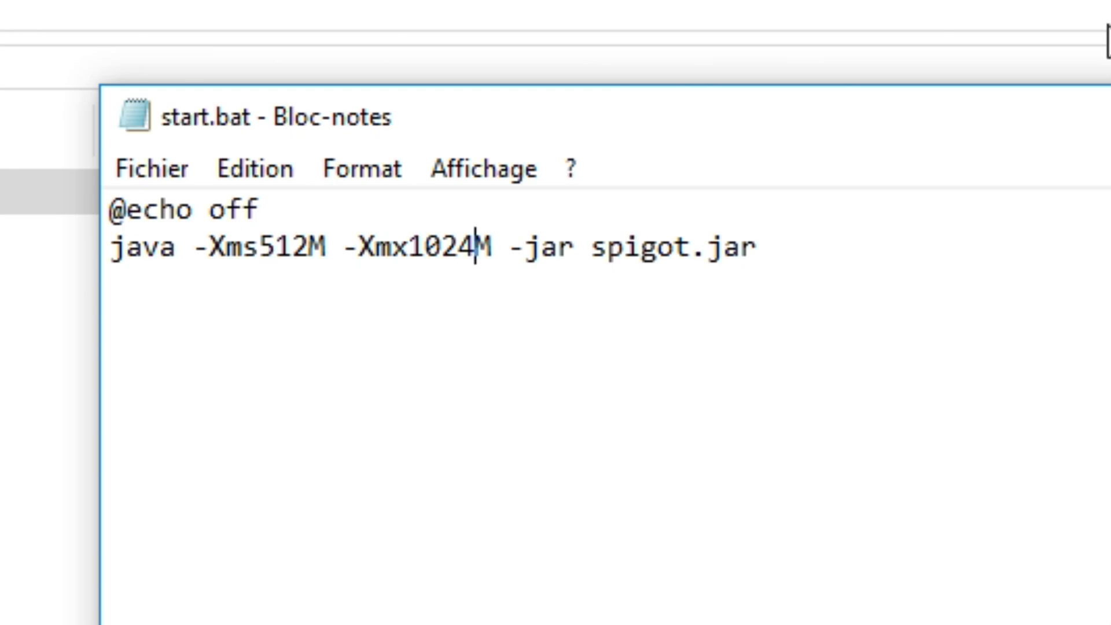
left_click(1062, 47)
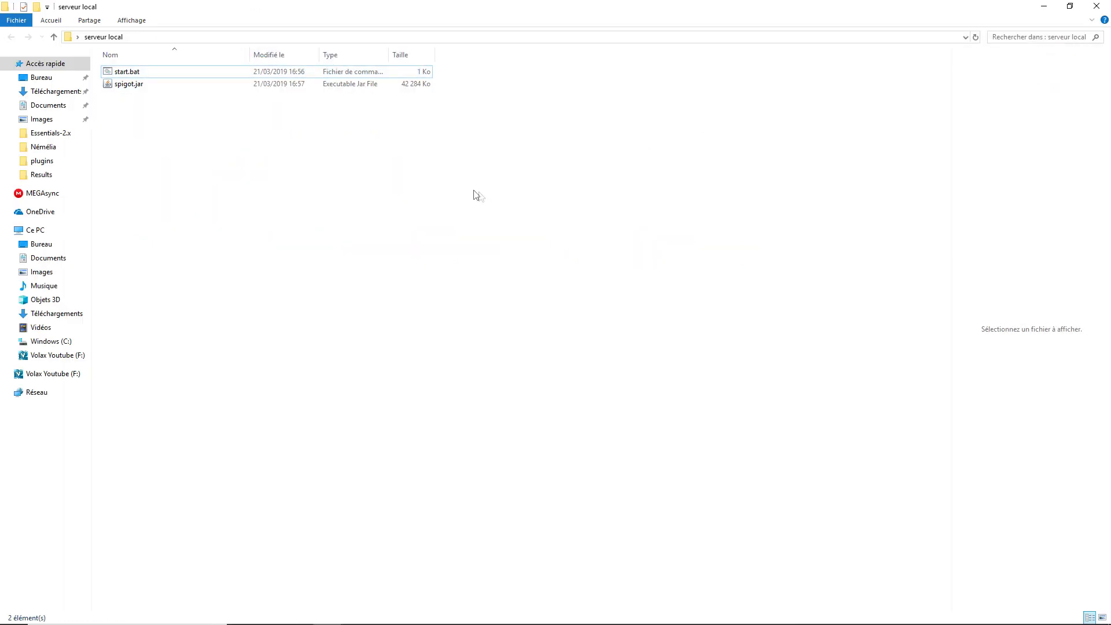
Run start.bat to generate the initial server files, and set eula to true in eula.txt, saving the file
double_click(412, 72)
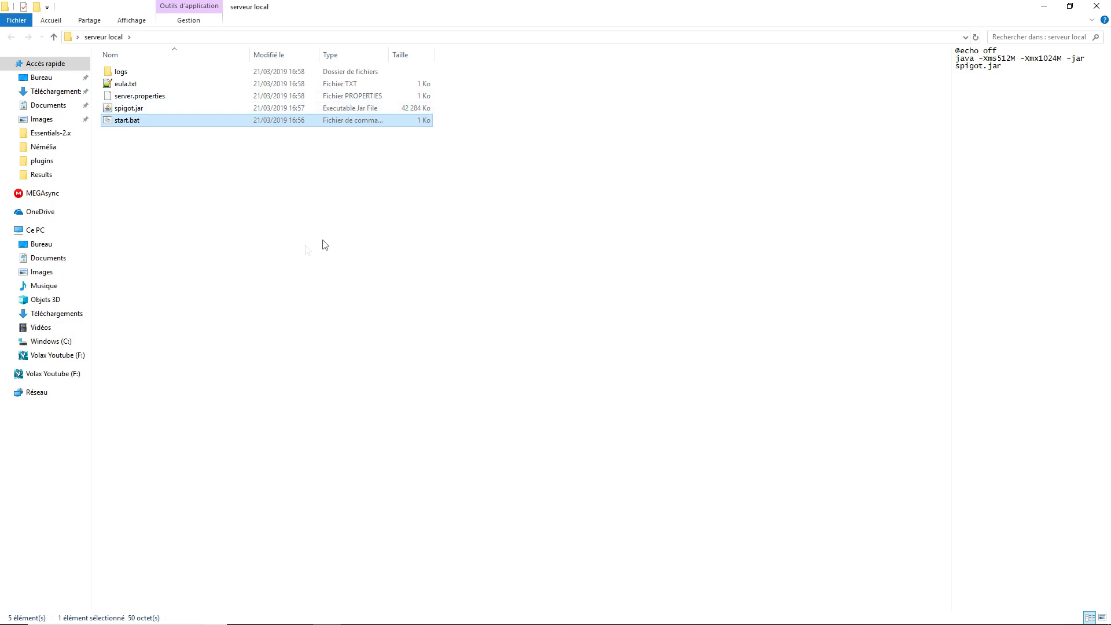
double_click(143, 85)
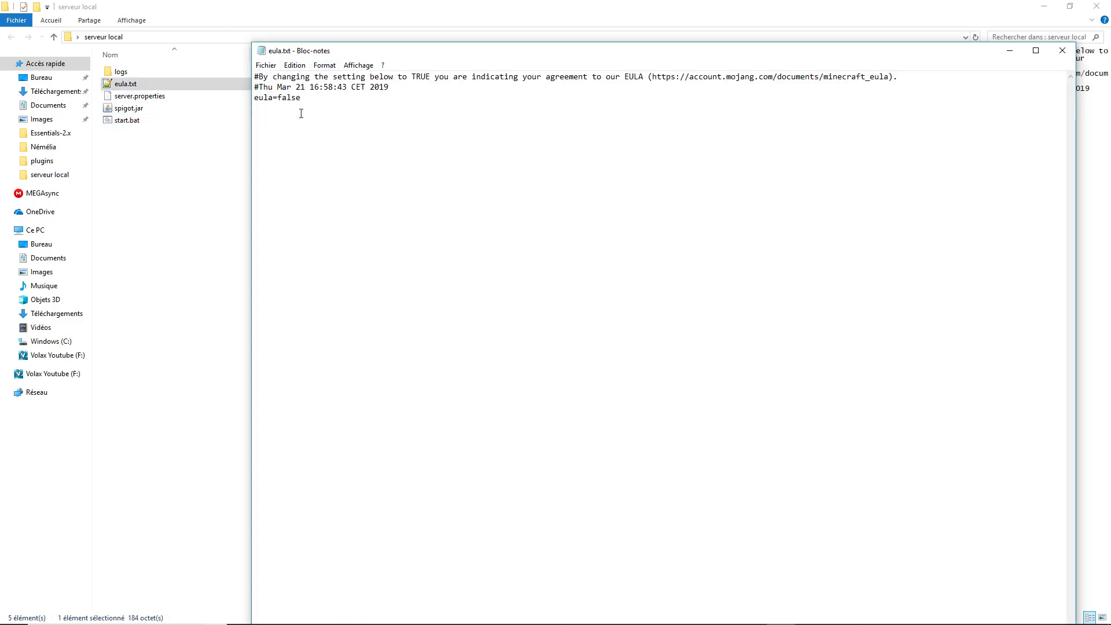
double_click(267, 103)
left_click(267, 103)
key("BackSpace")
key("BackSpace")
key("BackSpace")
key("BackSpace")
key("BackSpace")
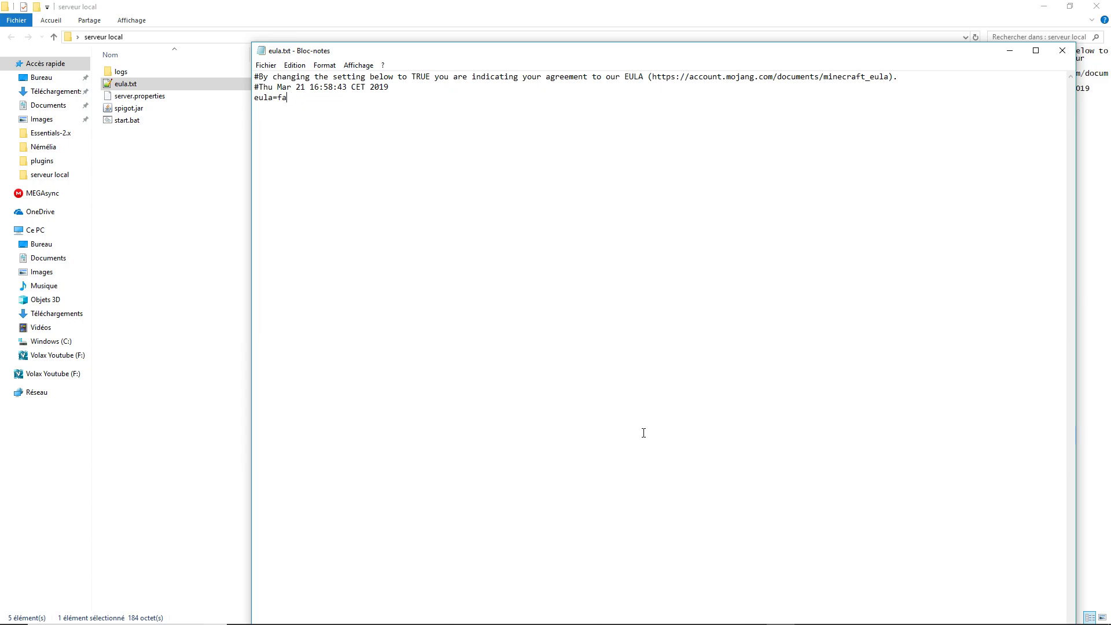
type("true")
key("ctrl+s")
left_click(1074, 53)
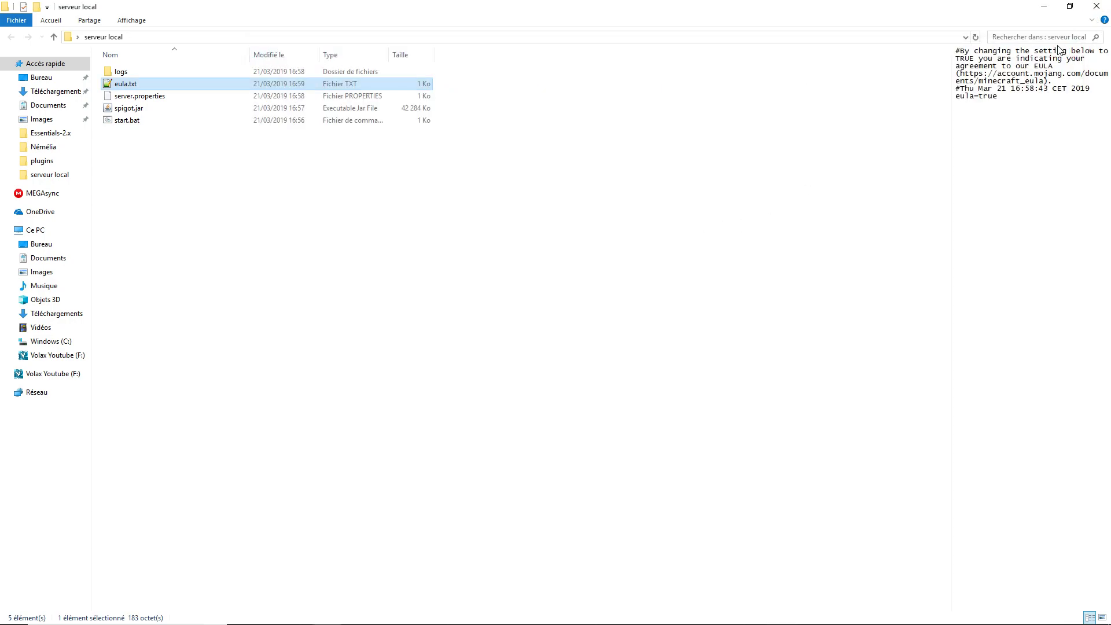
left_click(613, 174)
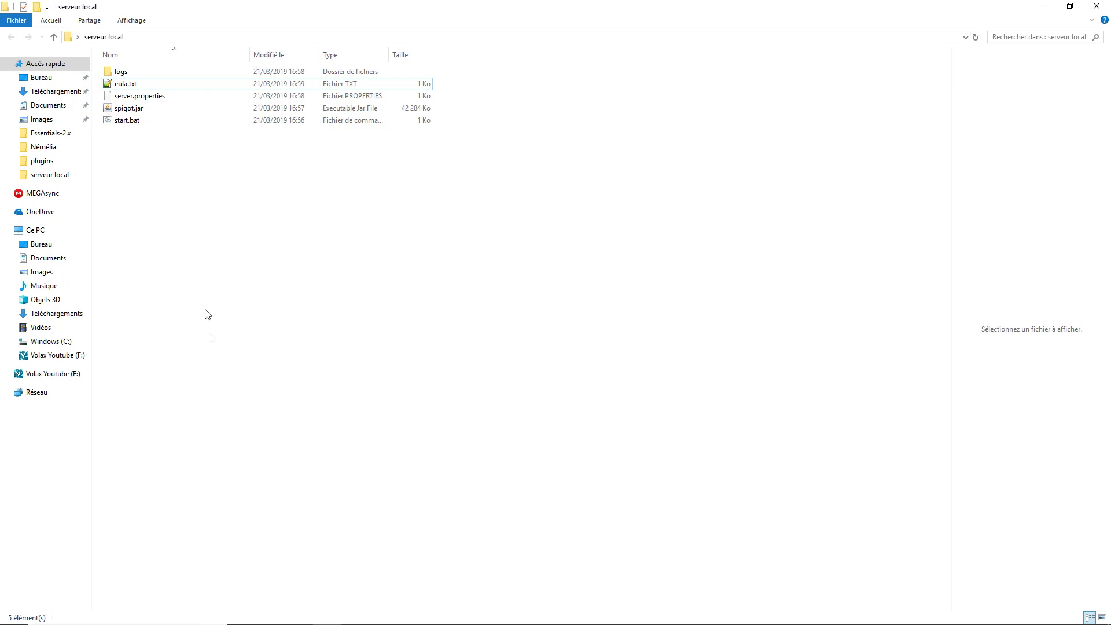
Start the server with start.bat and move its console window clear of the file list
left_click(167, 119)
double_click(165, 115)
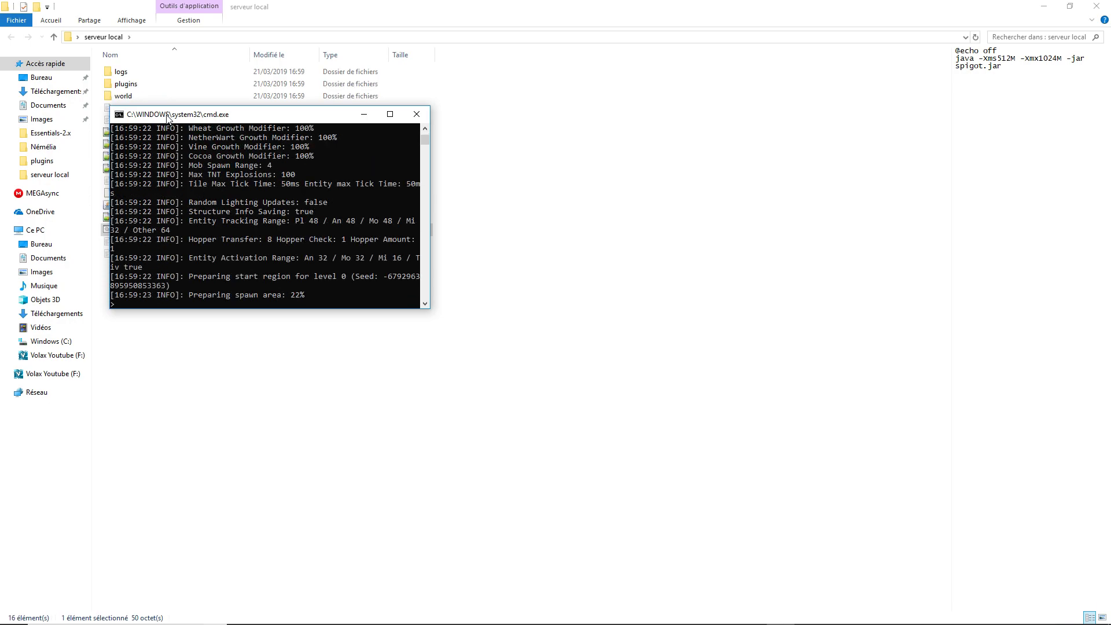
left_click_drag(168, 118, 521, 86)
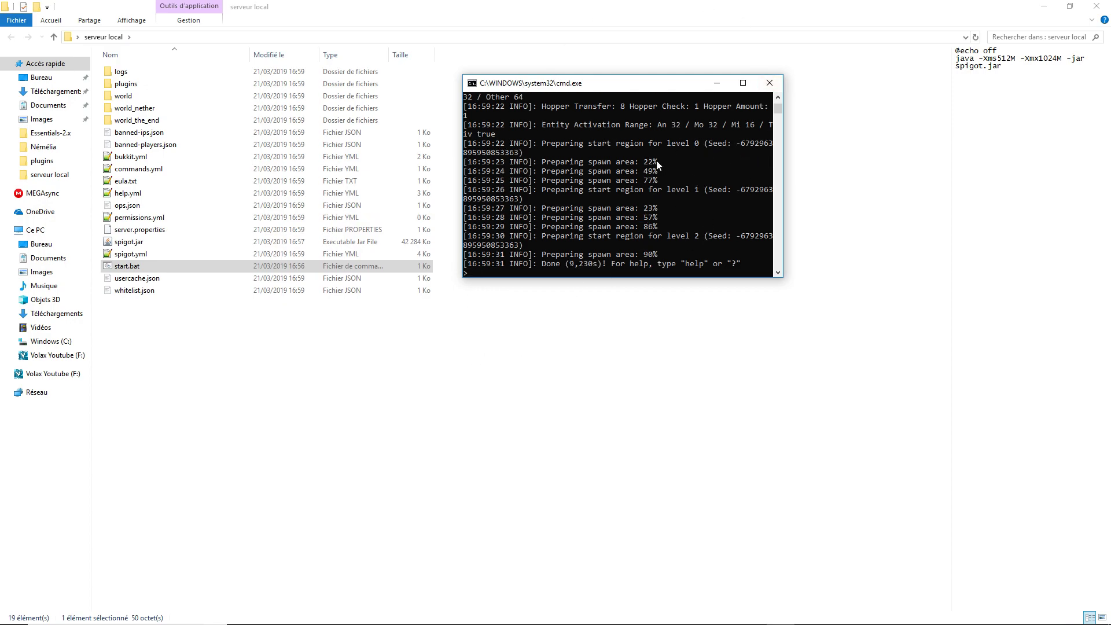
Highlight the Done message in the server console and return to the serveur local folder
left_click(544, 265)
key("shift+Right")
key("shift+Right")
key("shift+Right")
key("shift+Right")
key("shift+Right")
key("shift+Right")
key("shift+Right")
key("shift+Right")
key("shift+Right")
key("shift+Right")
key("shift+Right")
key("shift+Right")
key("shift+Right")
key("shift+Right")
key("shift+Right")
key("shift+Right")
key("shift+Right")
key("shift+Right")
key("shift+Right")
key("shift+Right")
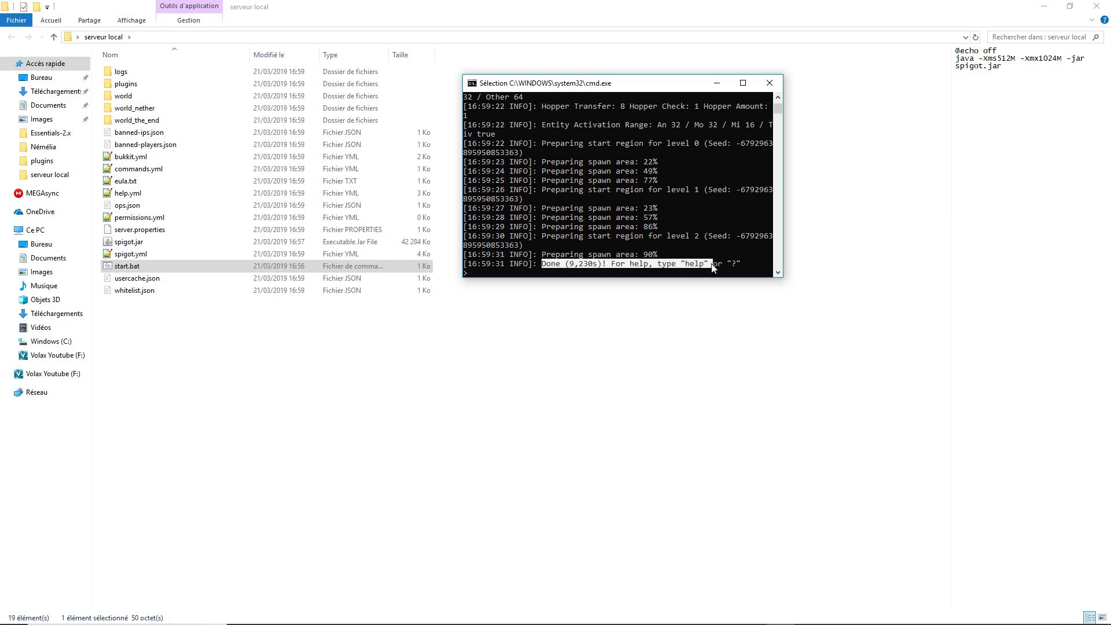
key("Right")
key("alt+Tab")
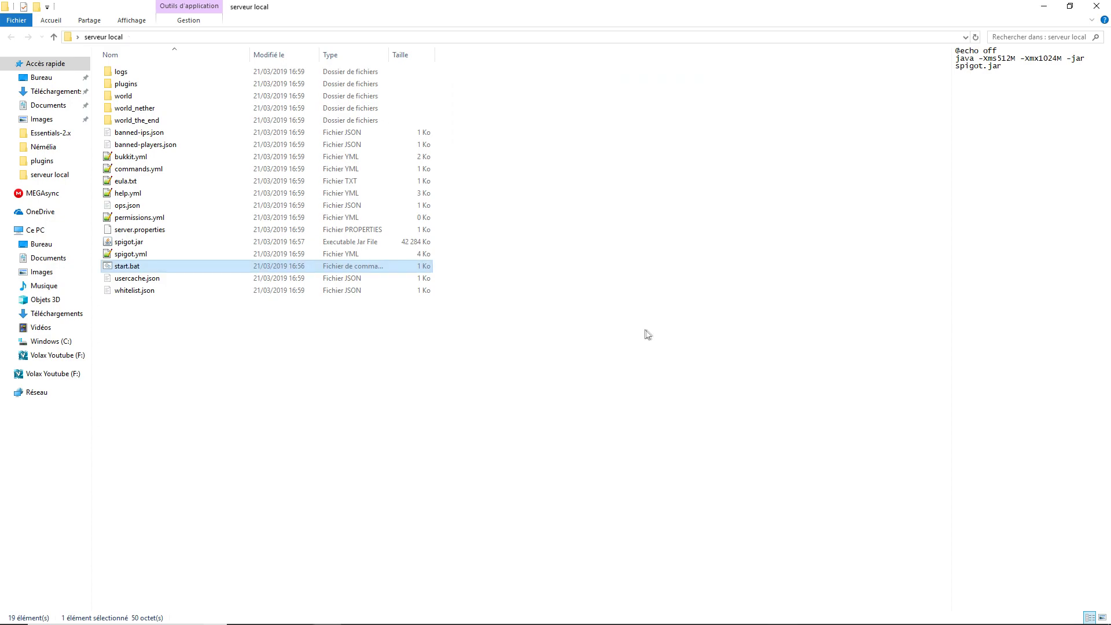
Open the server.properties file from the serveur local folder in Notepad++
left_click_drag(338, 462, 277, 345)
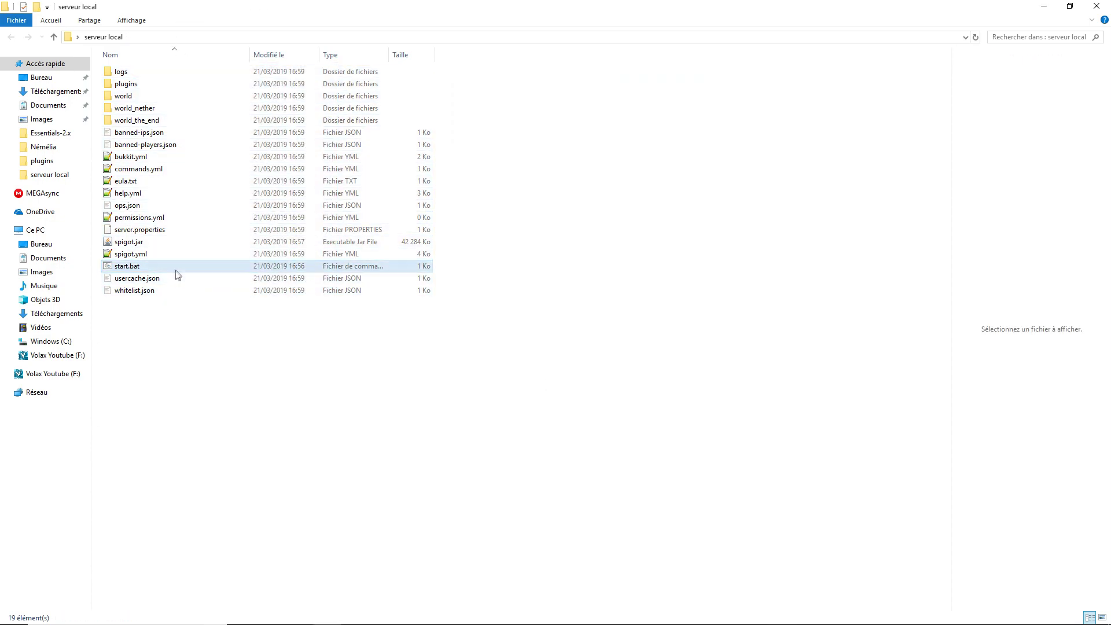
left_click(169, 232)
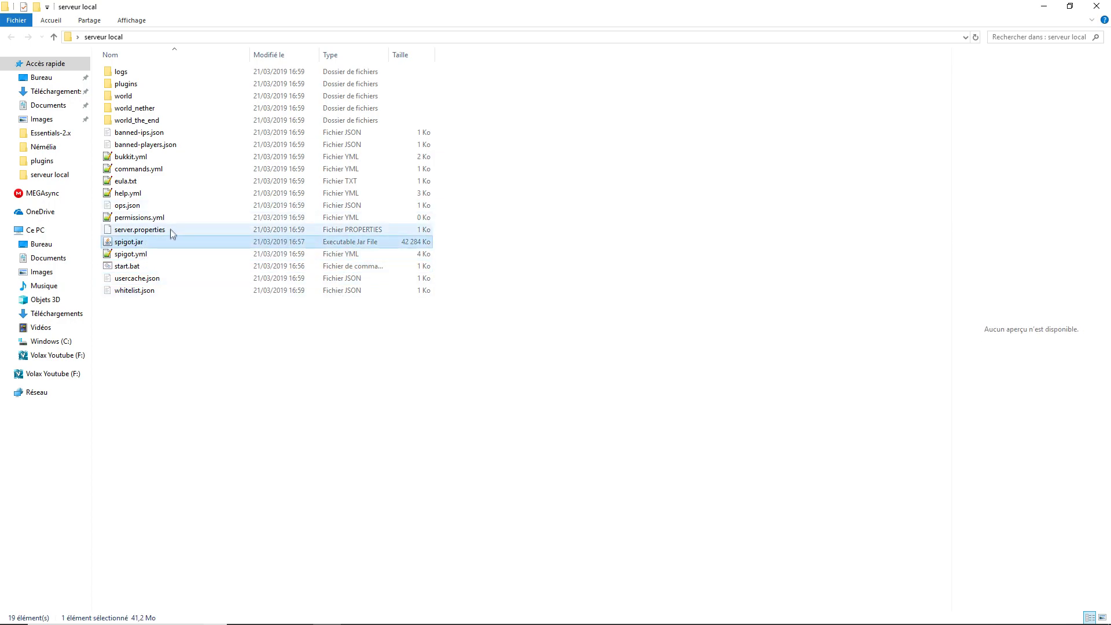
right_click(208, 231)
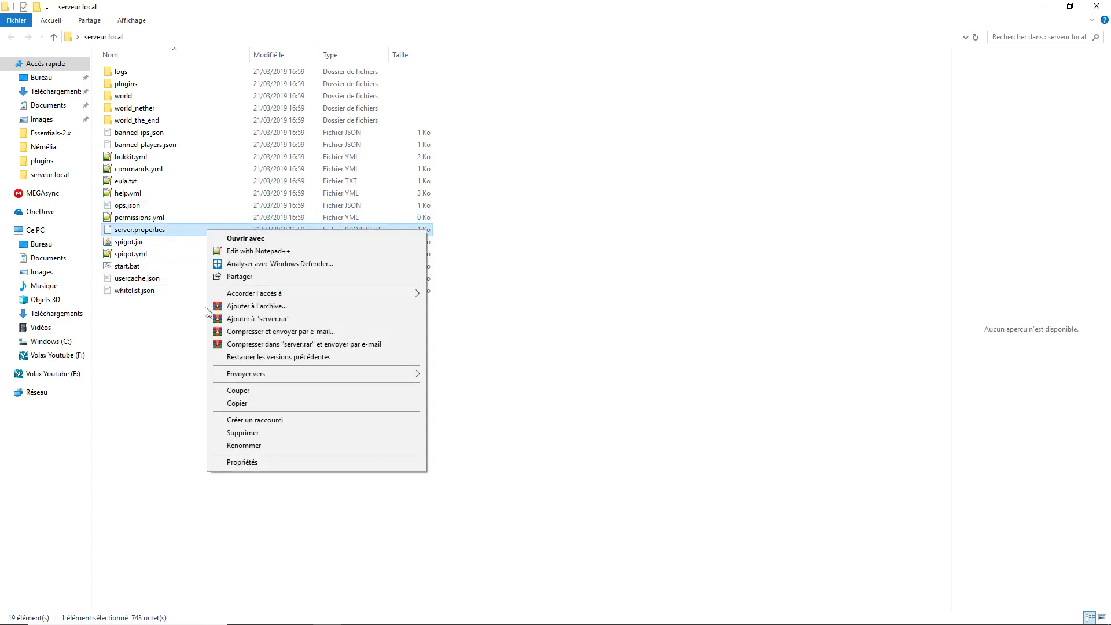
left_click(262, 251)
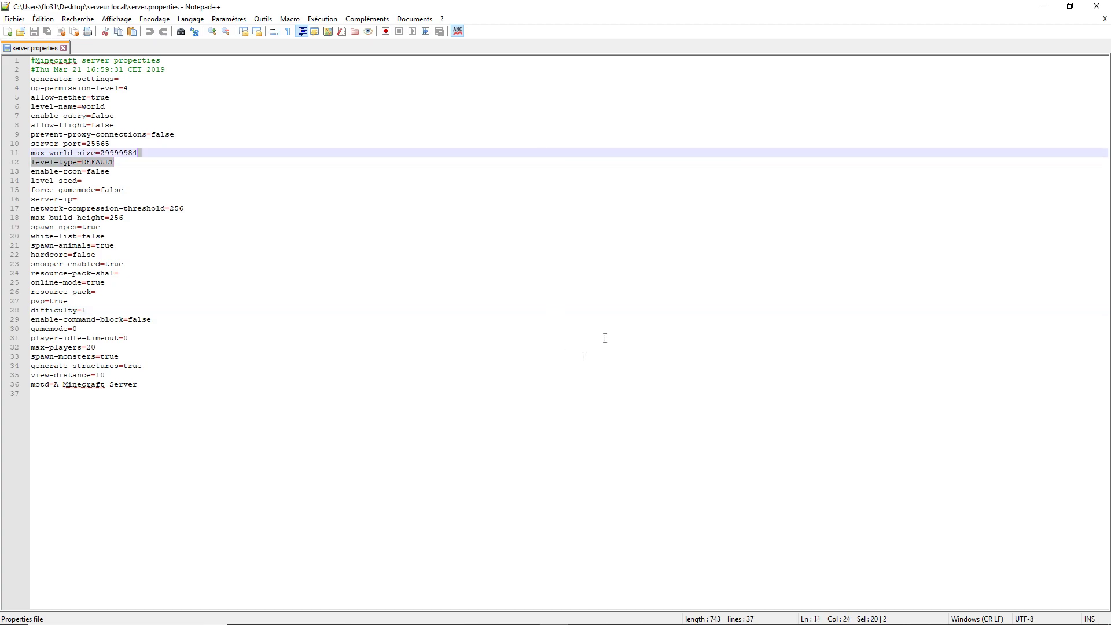
left_click(676, 294)
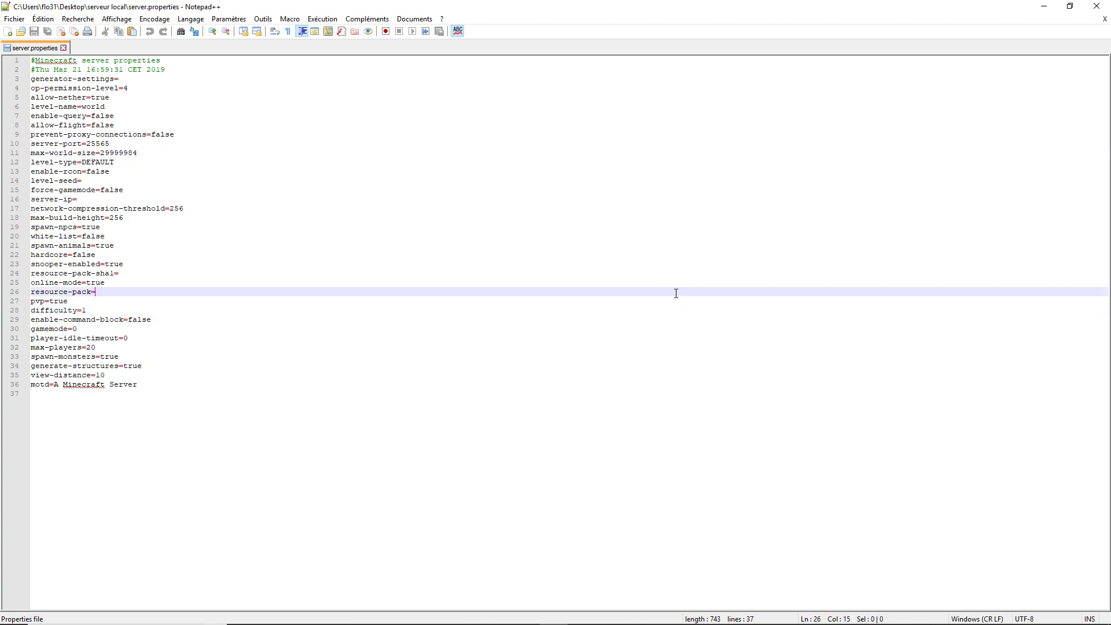
Examine the level-name and server-ip settings in server.properties
double_click(90, 106)
left_click(111, 106)
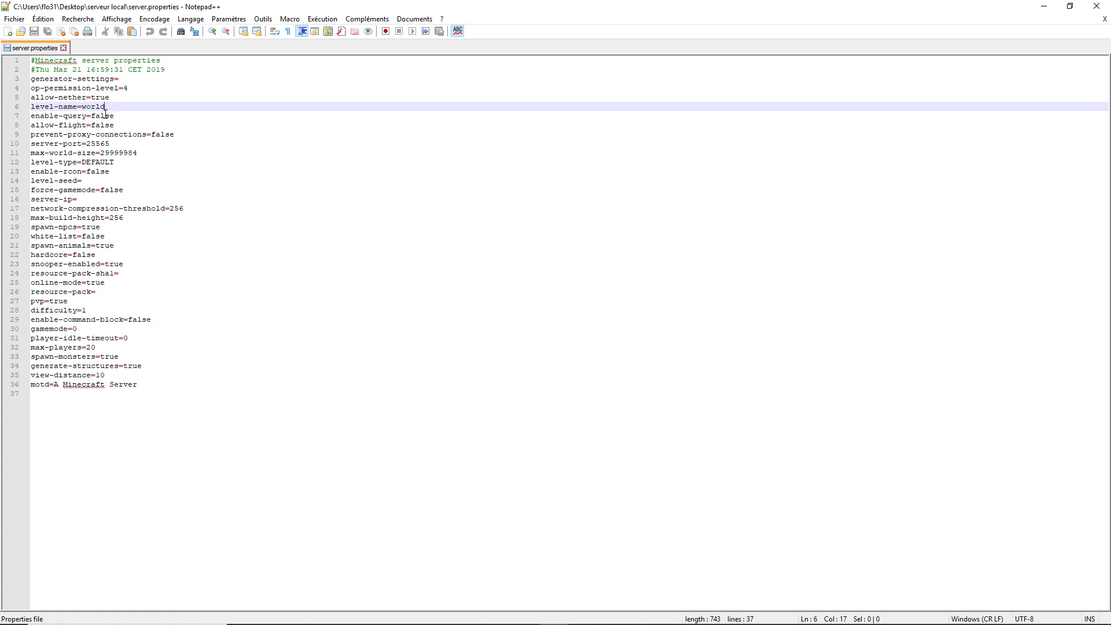
left_click(87, 200)
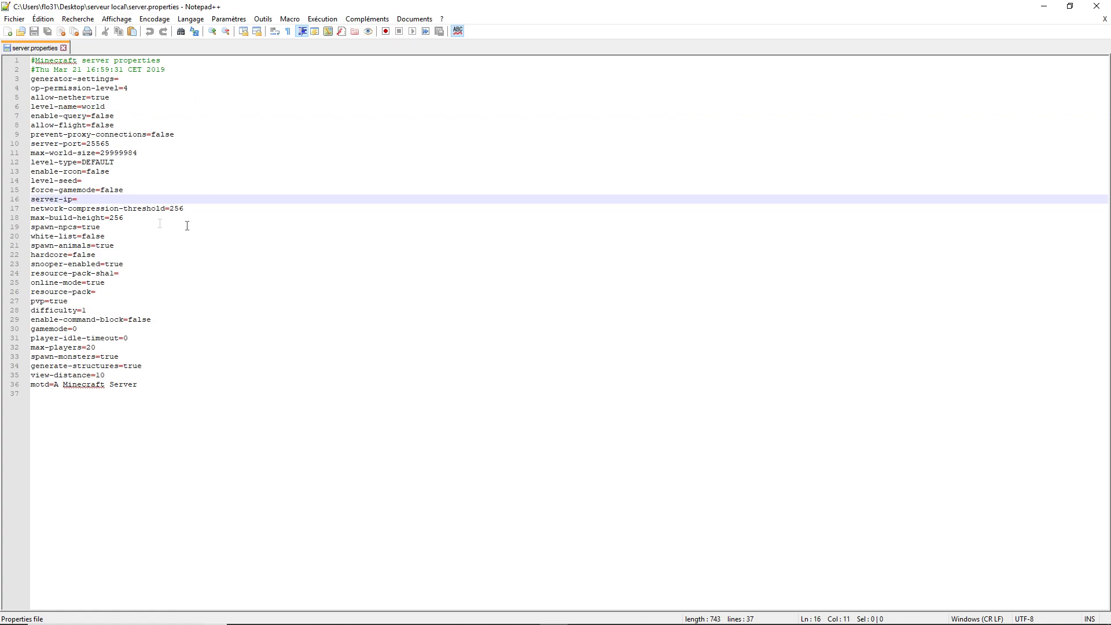
Set white-list to true in server.properties and save the file
left_click_drag(31, 238, 157, 239)
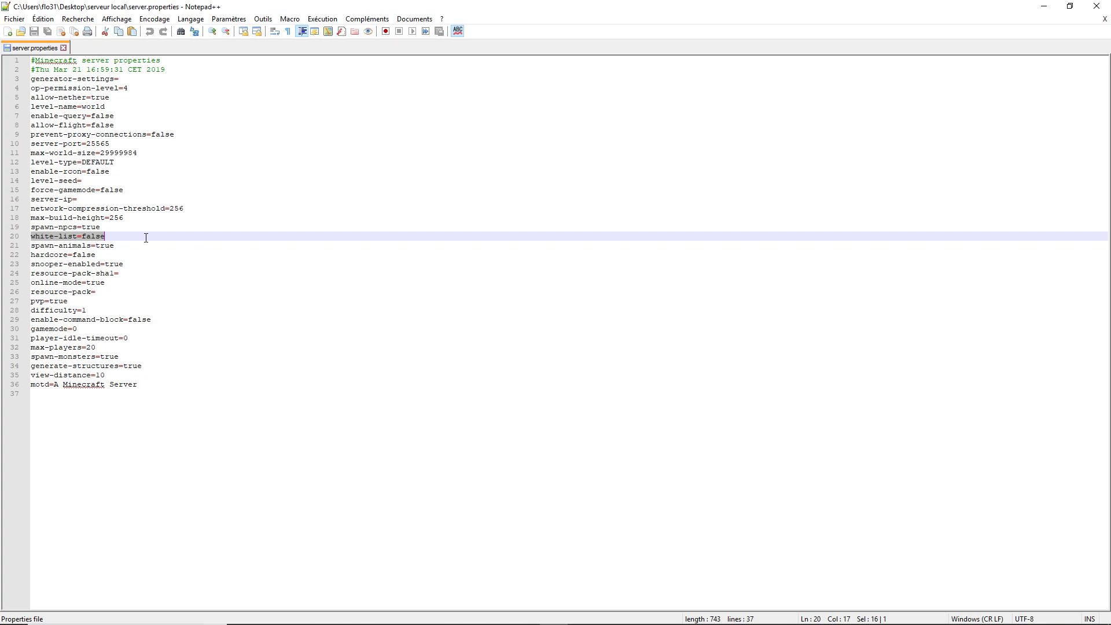
double_click(146, 236)
type("true")
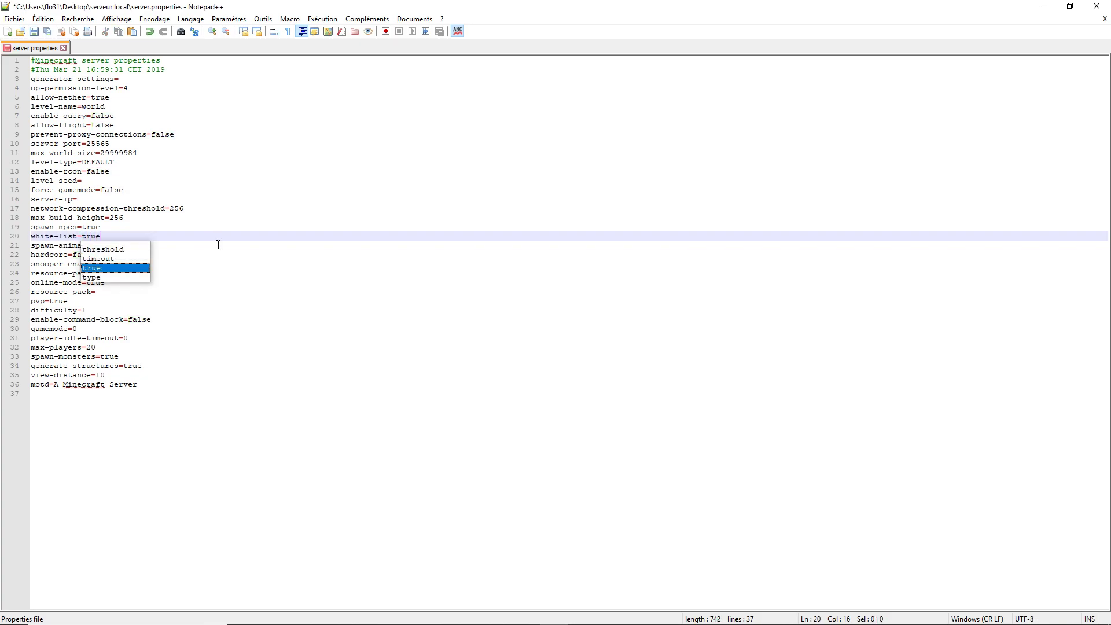
key("ctrl+s")
left_click(278, 200)
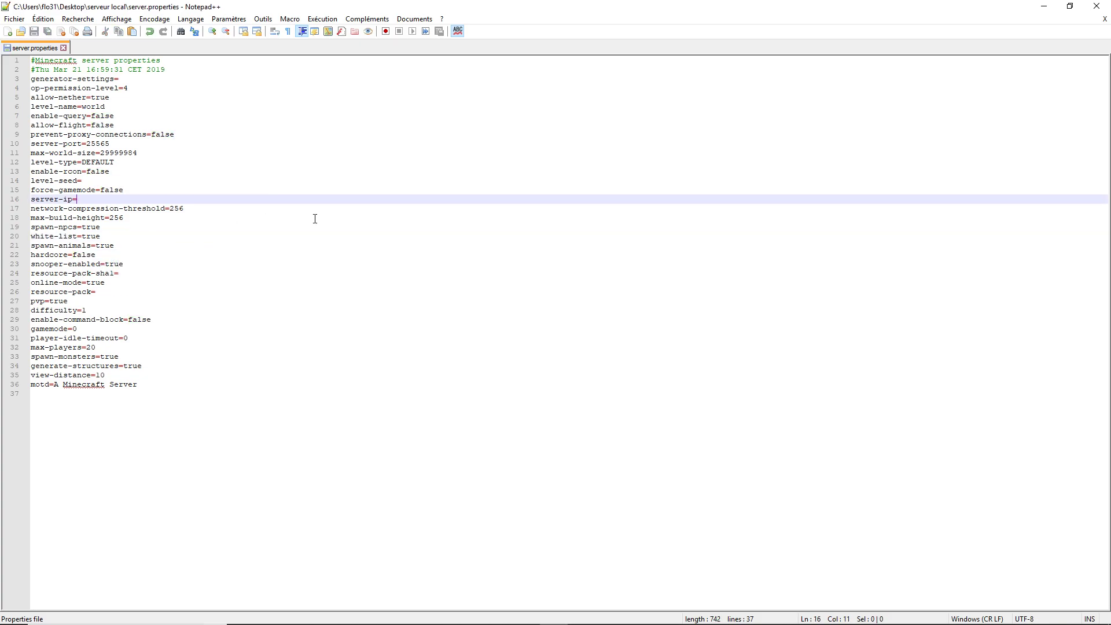
Set white-list back to false in server.properties and save the file
left_click(108, 239)
double_click(86, 239)
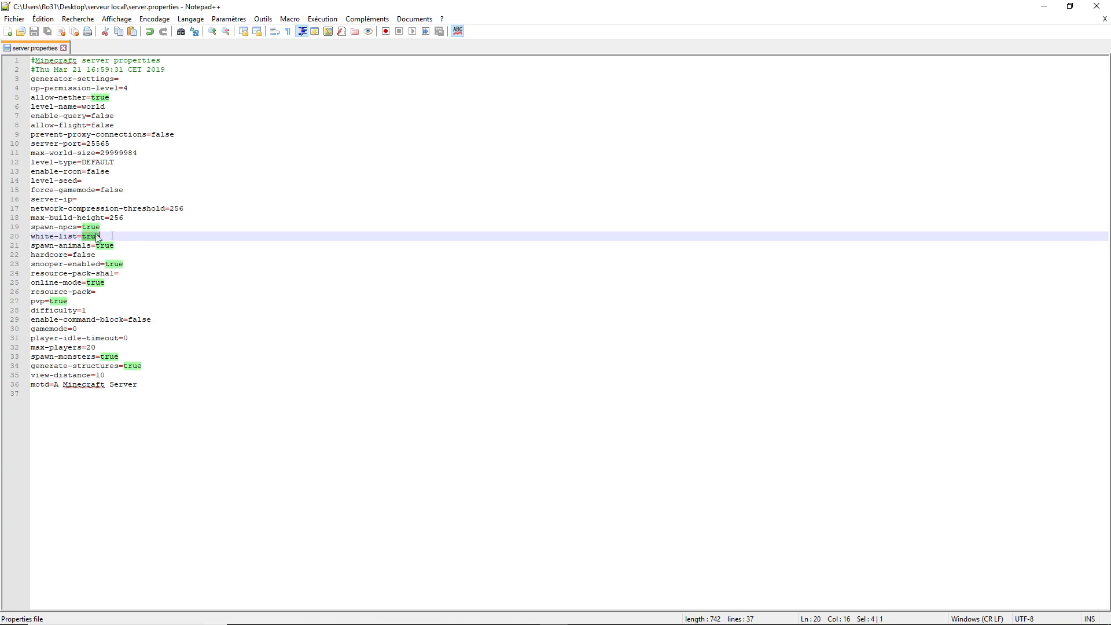
type("false")
key("ctrl+s")
left_click(359, 218)
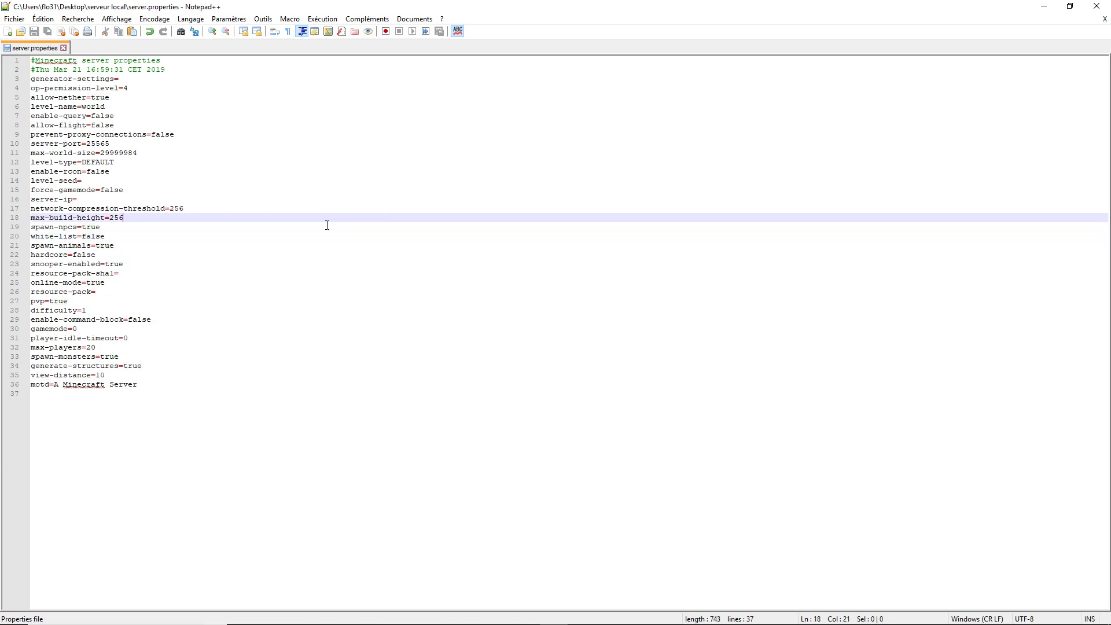
Set max-players to 1 in server.properties and save the file
left_click(175, 345)
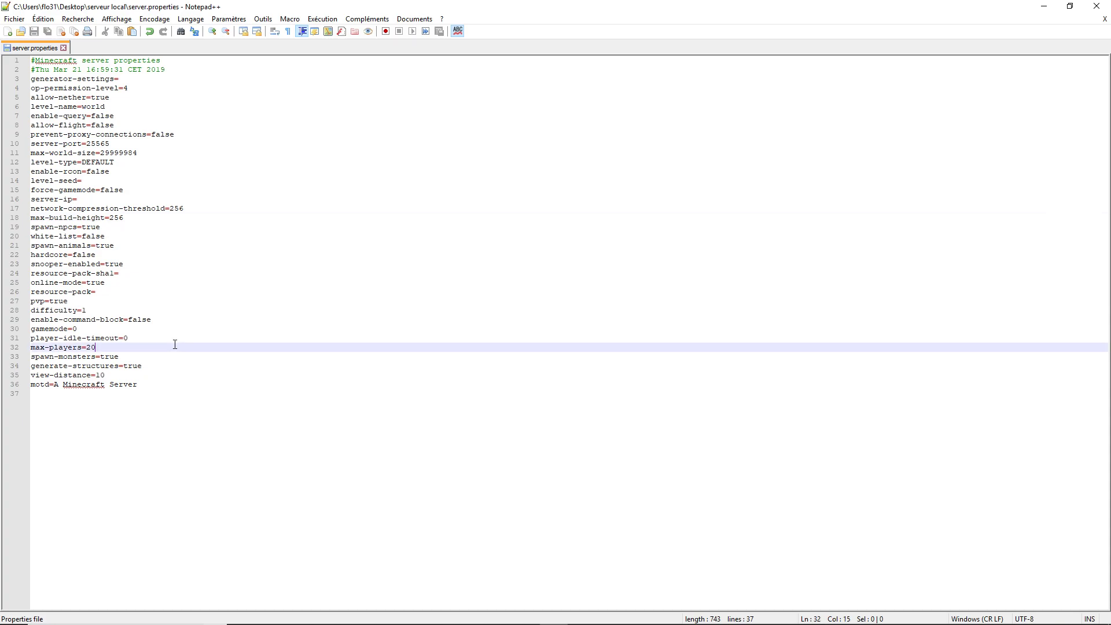
key("BackSpace")
key("BackSpace")
type("3")
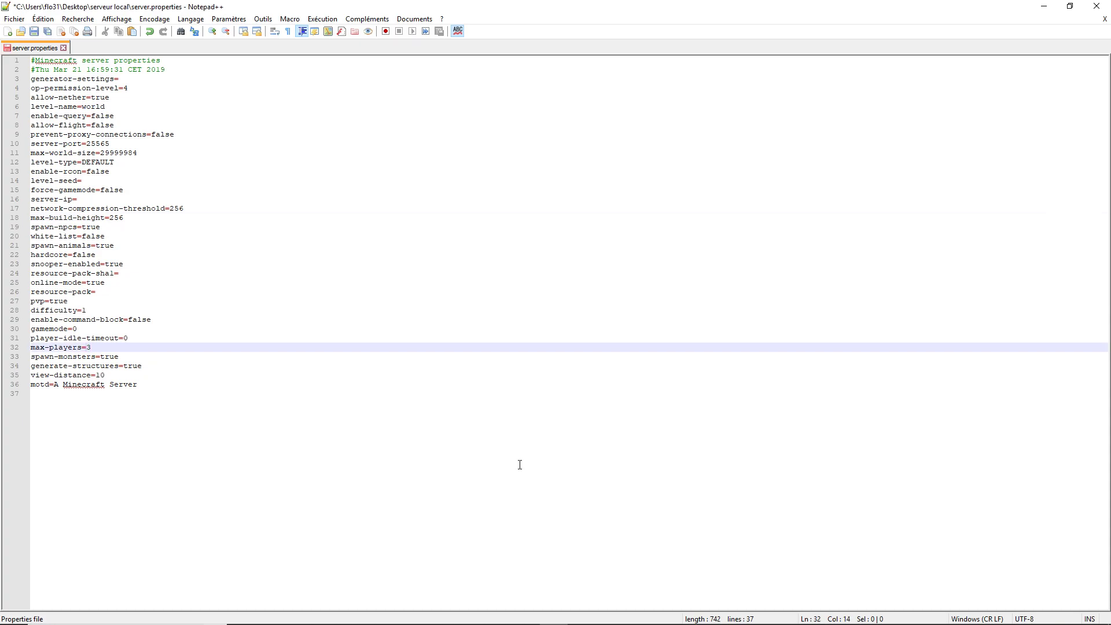
key("BackSpace")
type("1")
key("ctrl+s")
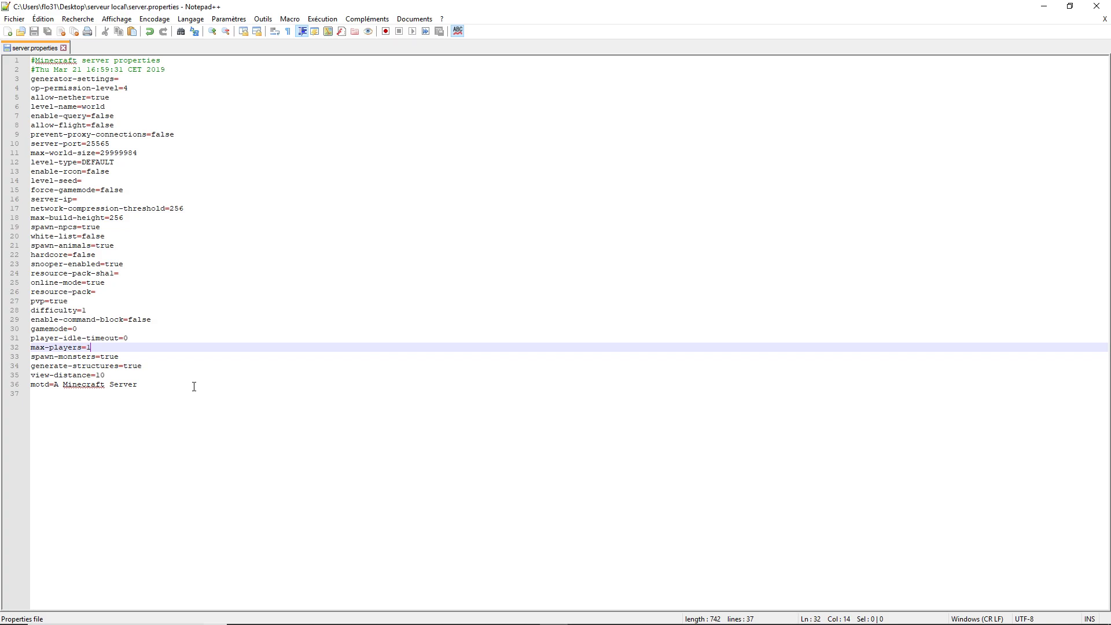
Replace the motd text in server.properties with "Volax Serveur Tutoriel" and save the file
left_click_drag(194, 386, 54, 386)
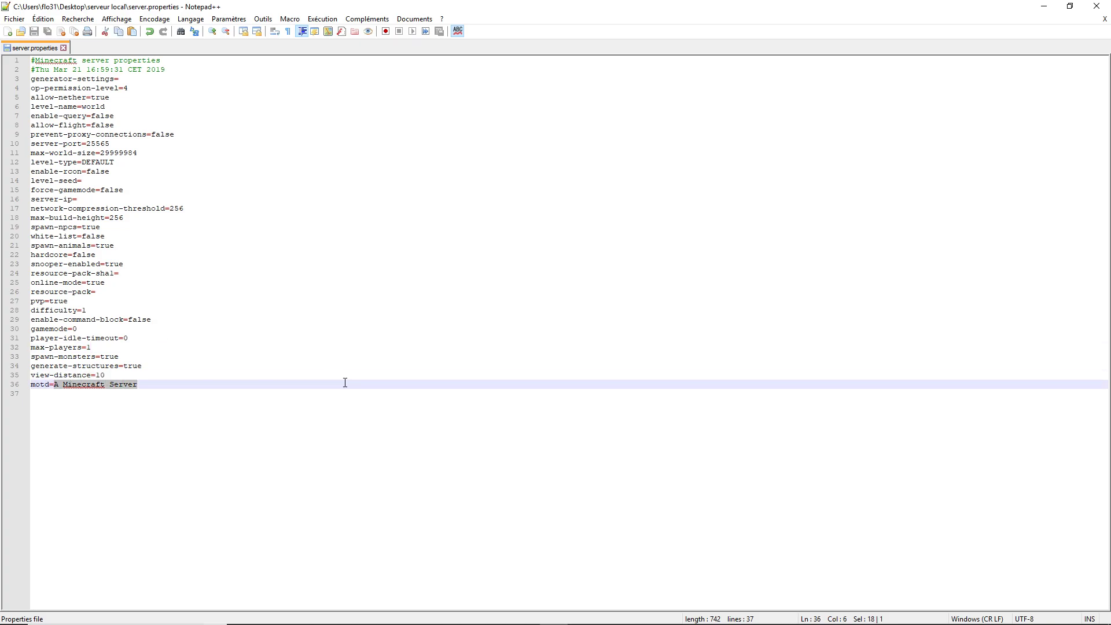
type("Vp")
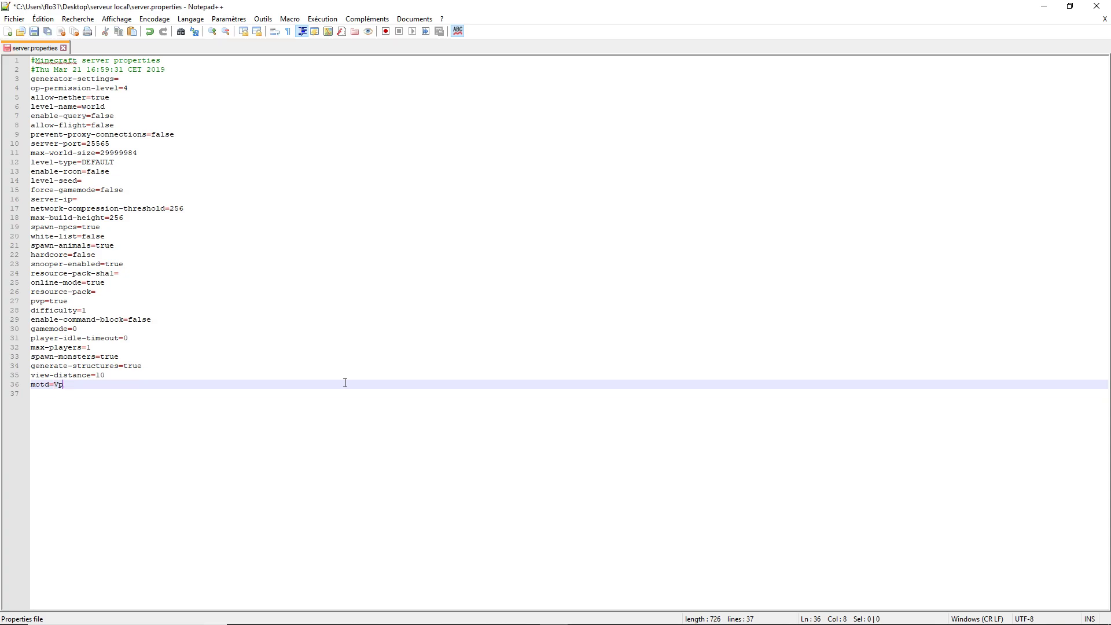
key("BackSpace")
type("olax Sere")
key("BackSpace")
type("veru Tutoriel")
key("ctrl+s")
Set online-mode to true in server.properties and save the file
left_click(422, 313)
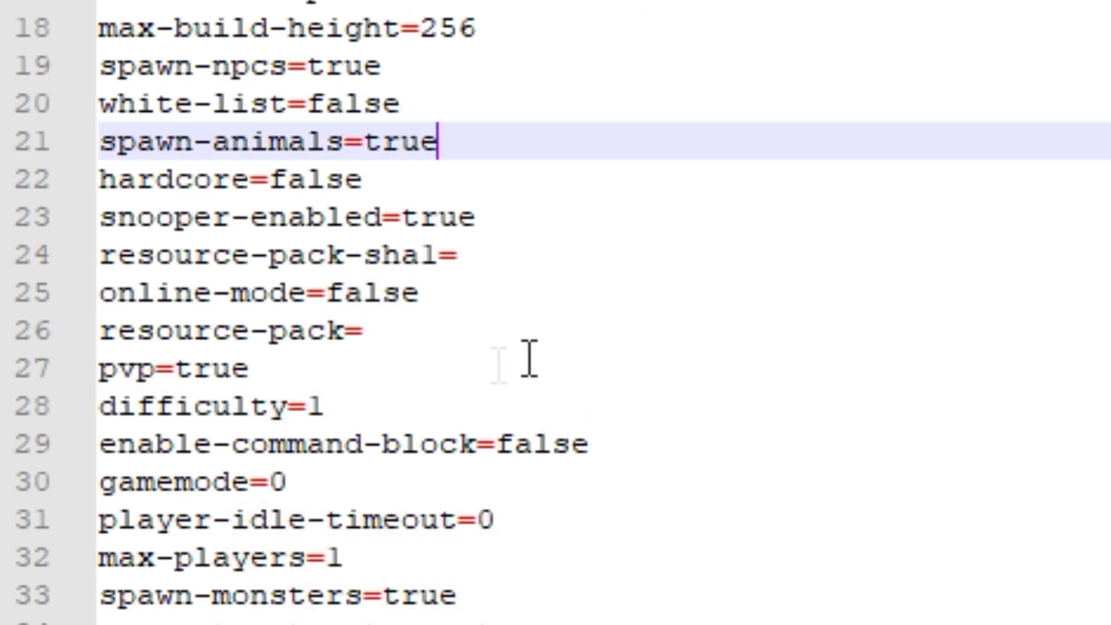
double_click(637, 285)
type("true")
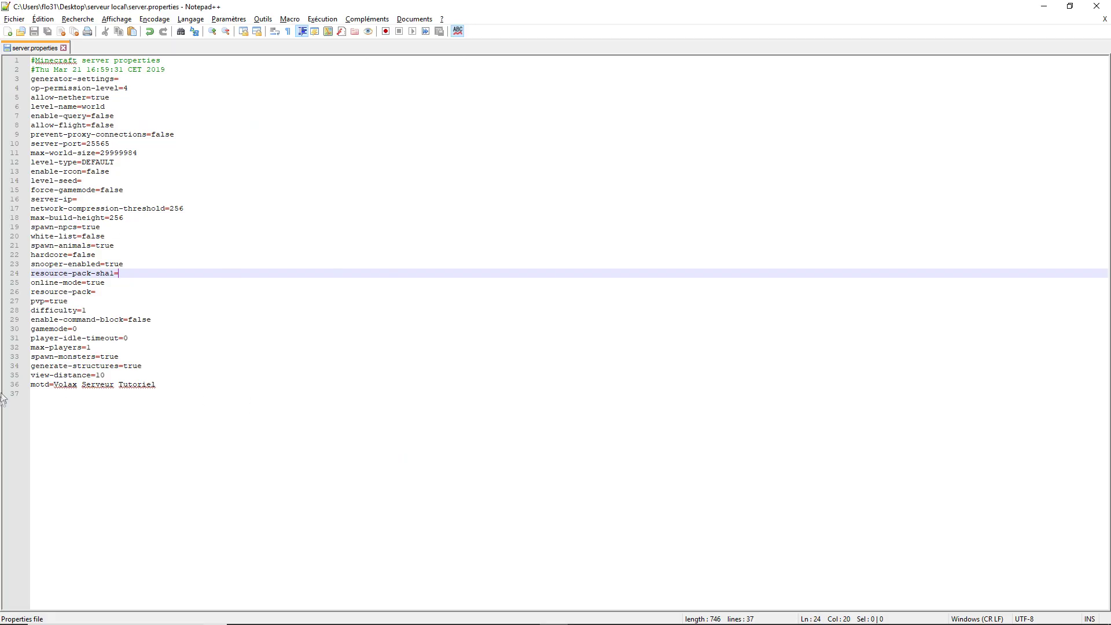
Set gamemode to 1 in server.properties and save the file
left_click(103, 331)
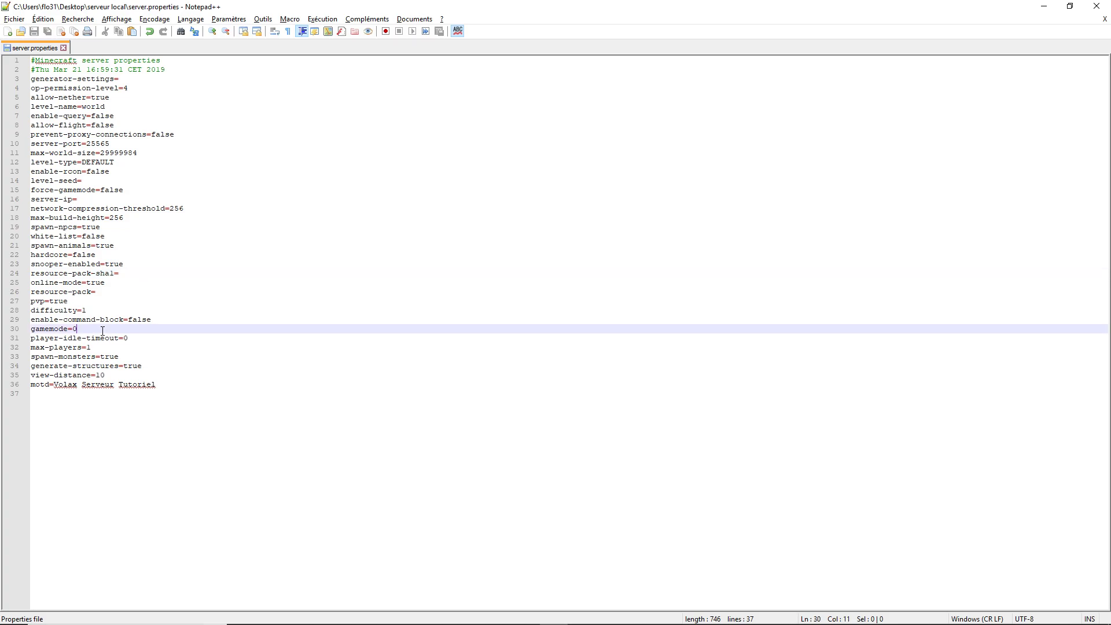
key("BackSpace")
type("1")
key("ctrl+s")
left_click(185, 289)
left_click(227, 227)
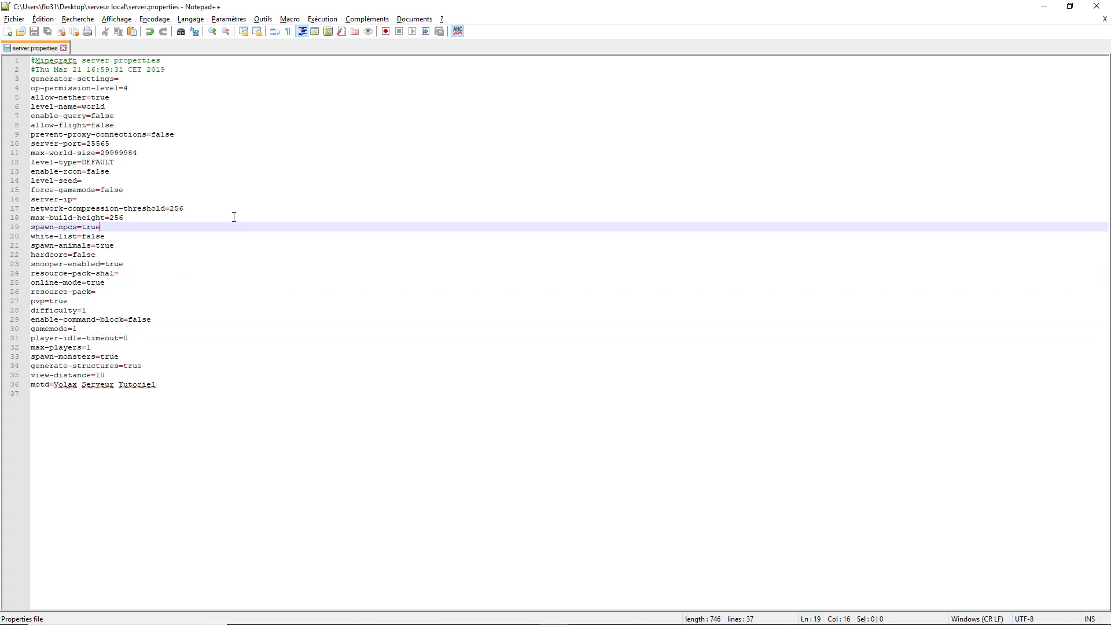
Check that server.properties is saved and close Notepad++
left_click(14, 19)
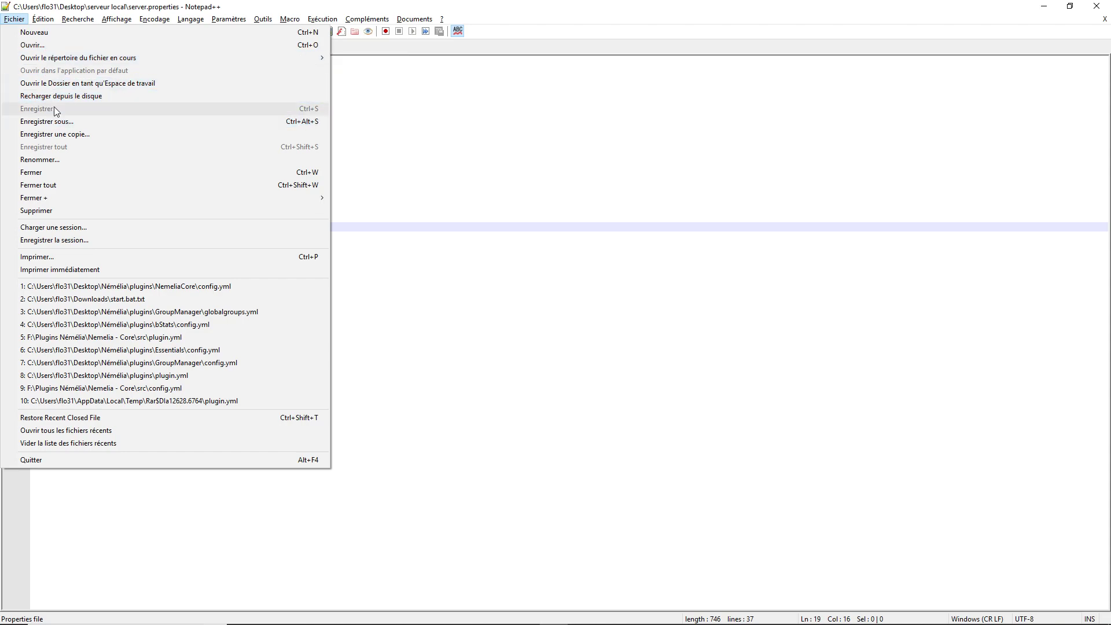
key("Escape")
left_click(1097, 6)
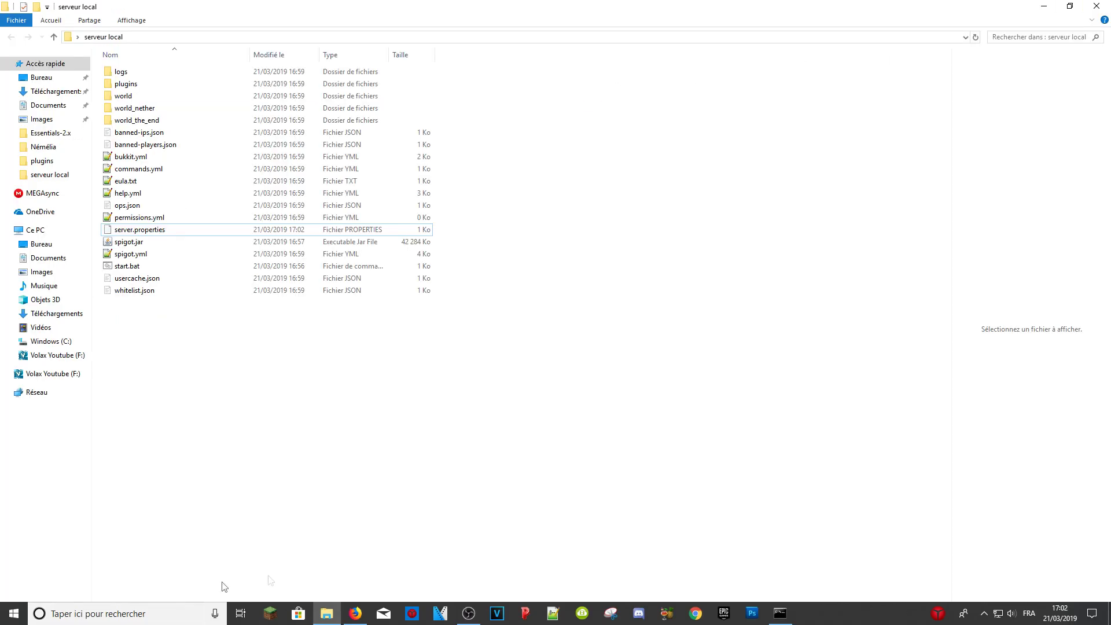
In Firefox, close the Spigot download page and download the 64-bit Eclipse IDE 2019-03 installer, saving eclipse-inst-win64.exe
left_click(355, 613)
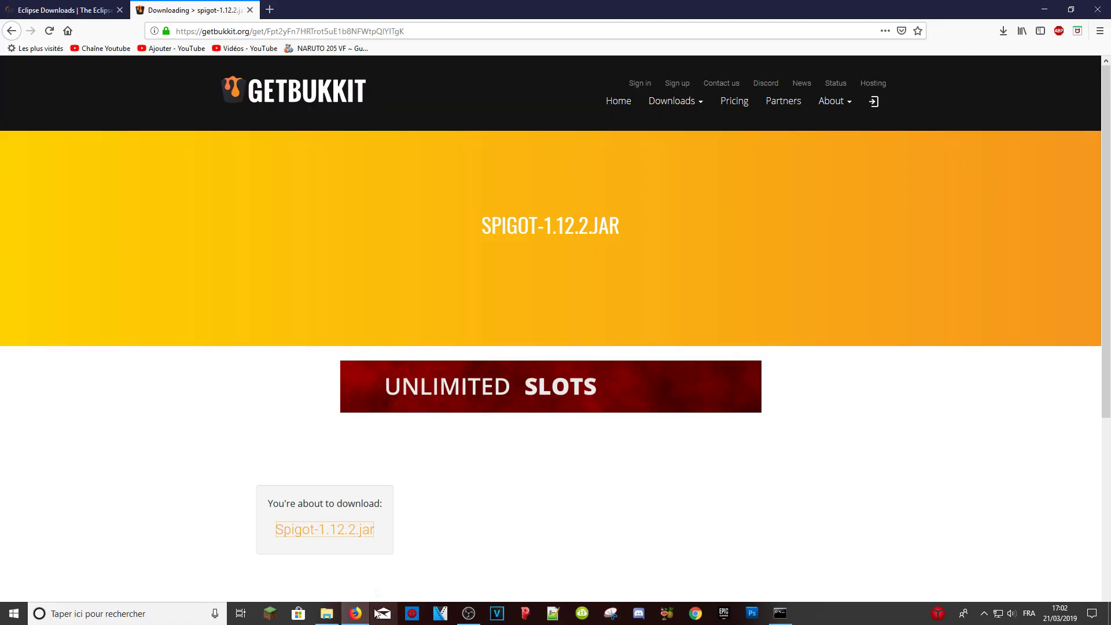
left_click(250, 10)
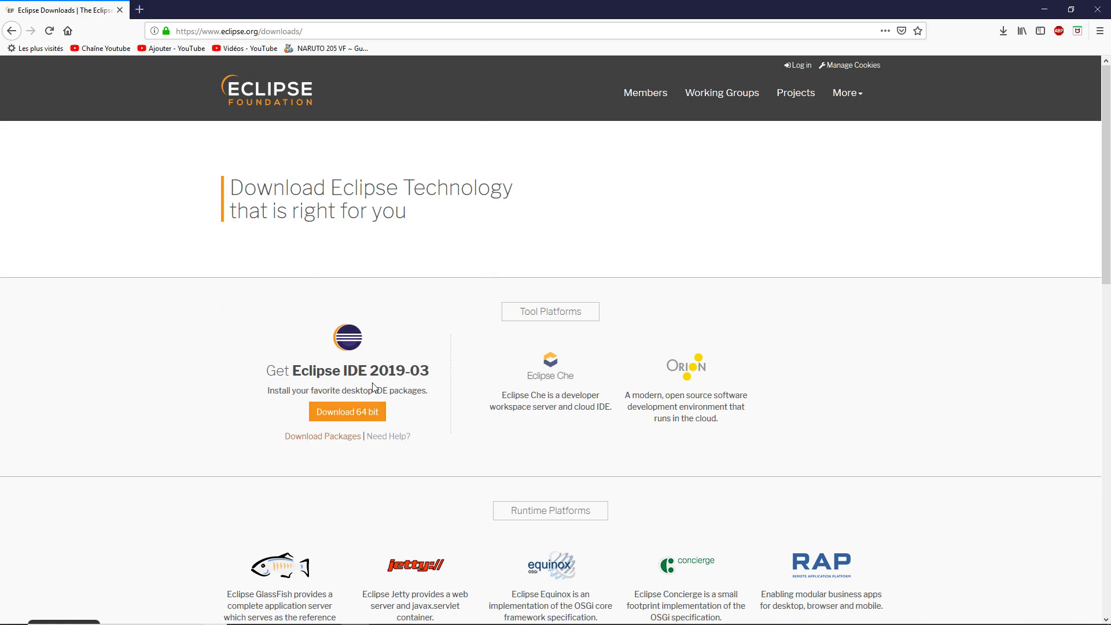
left_click(358, 417)
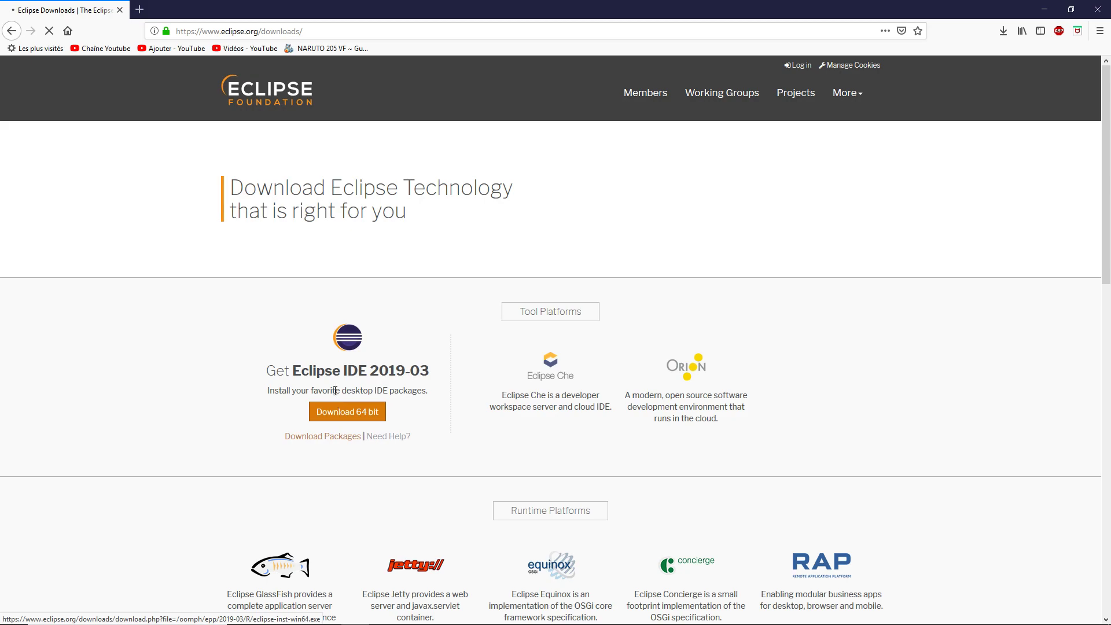
left_click(482, 211)
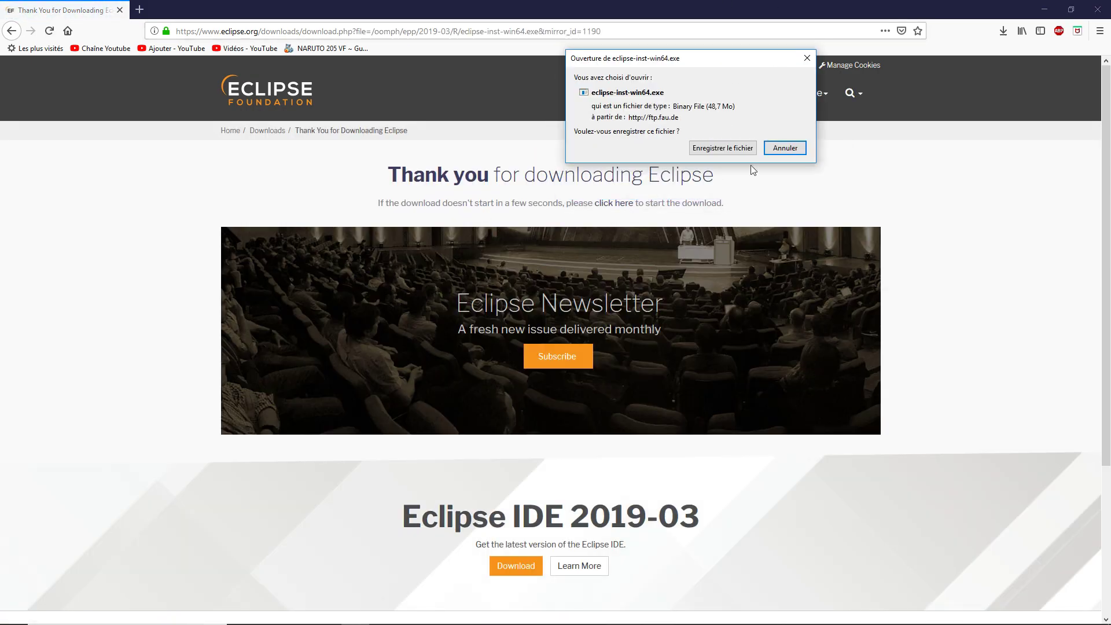
left_click(723, 148)
left_click(1003, 30)
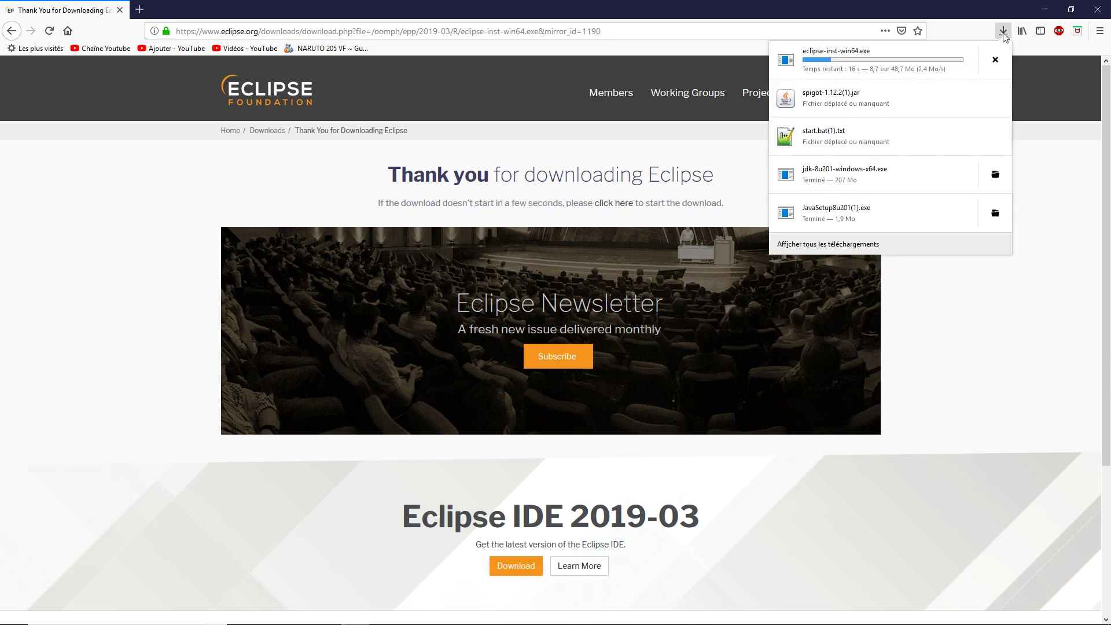
Switch to the Minecraft server console and shut the server down with the stop command
left_click(825, 623)
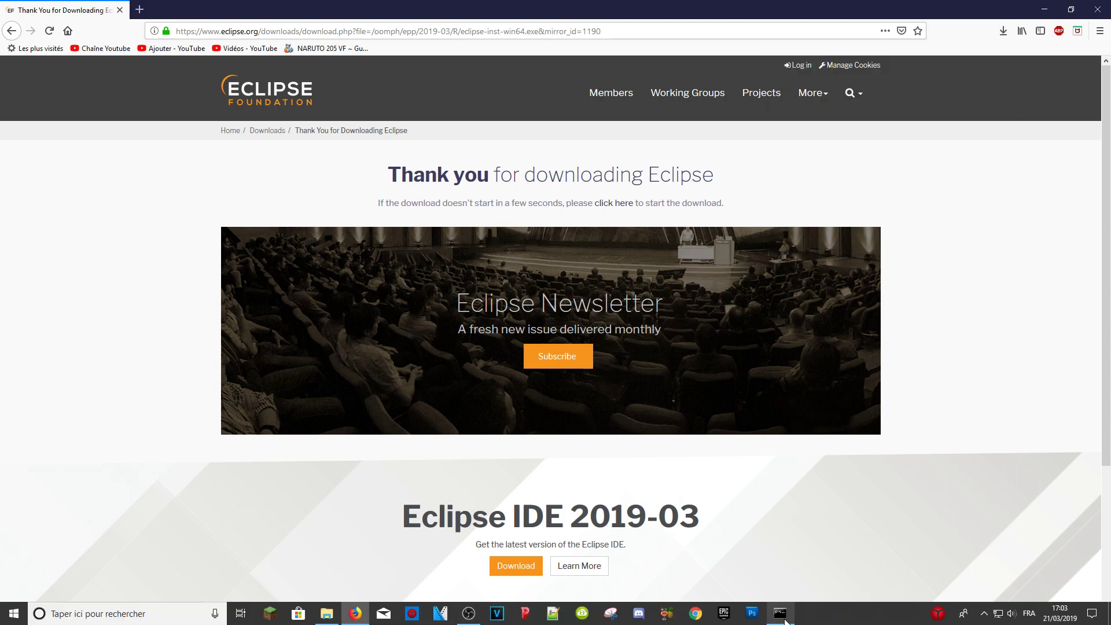
left_click(780, 614)
left_click(734, 264)
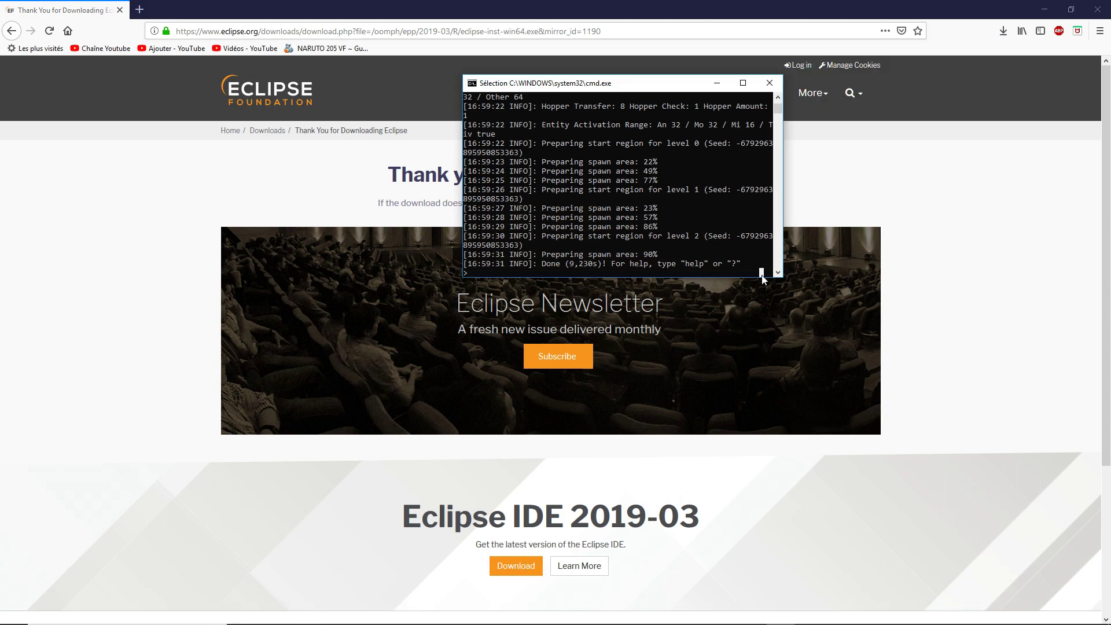
key("Escape")
type("stop")
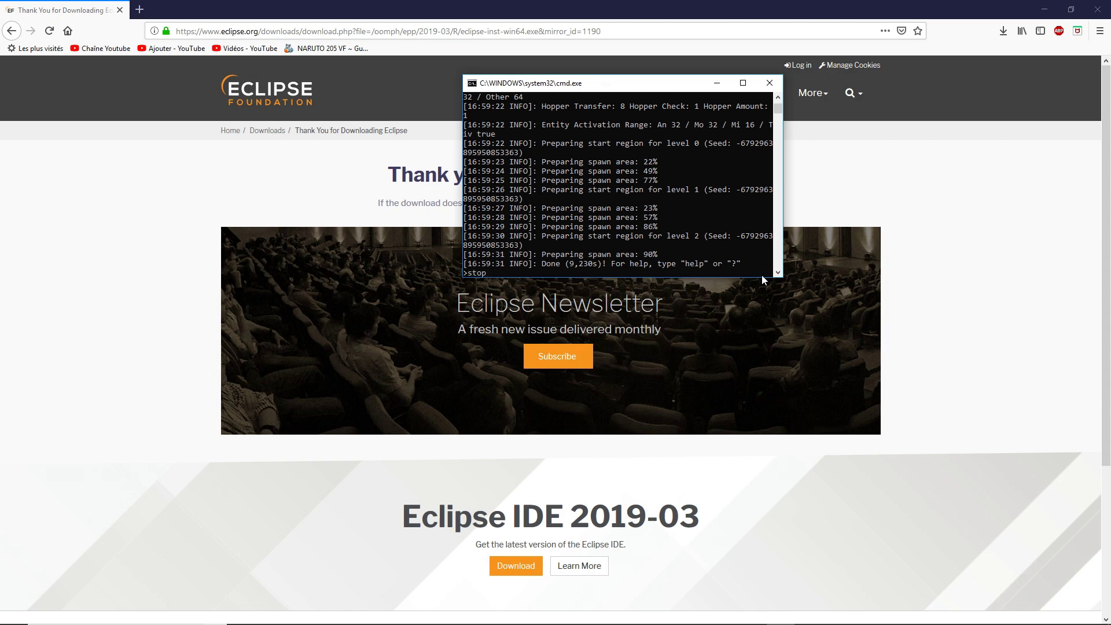
key("Return")
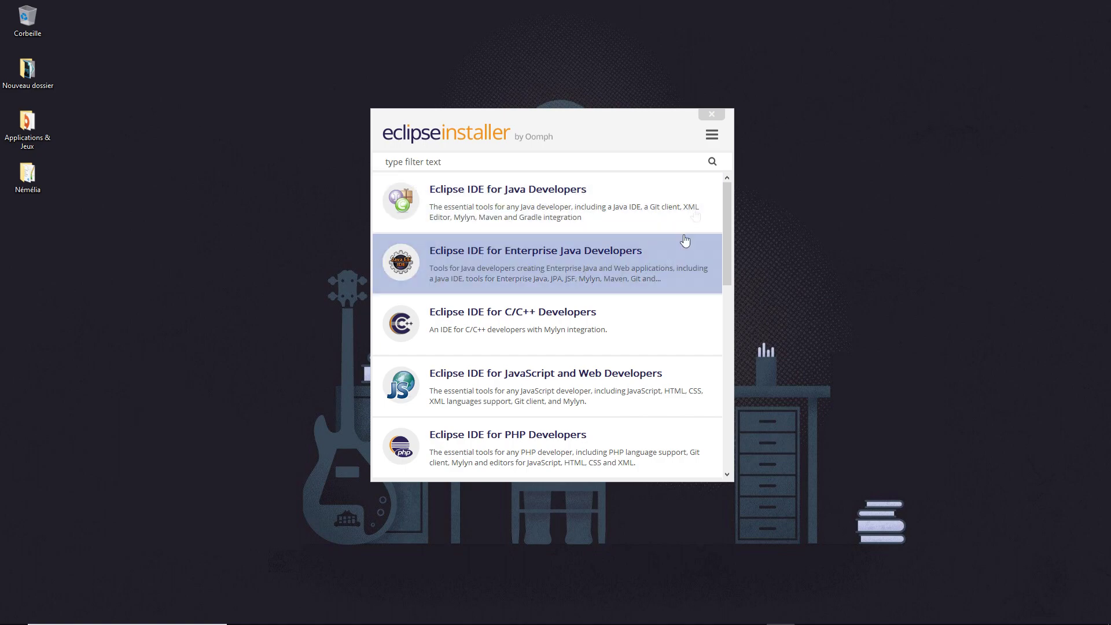
Choose Eclipse IDE for Java Developers in the Eclipse installer and select java-2018-09 as the installation folder
left_click_drag(732, 215, 759, 216)
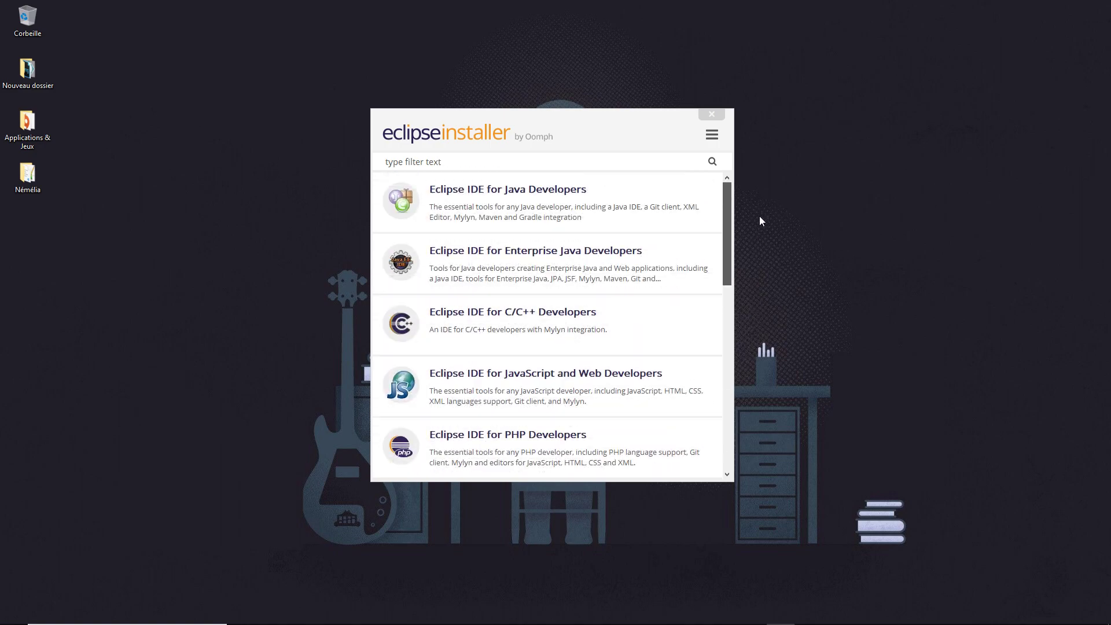
left_click(540, 193)
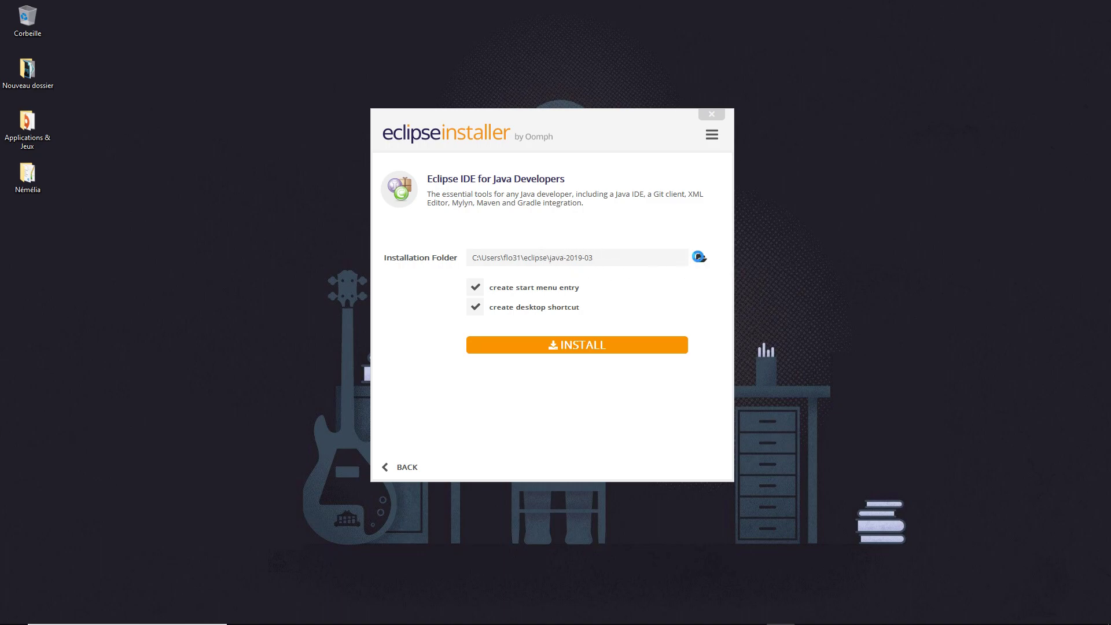
left_click(701, 258)
left_click_drag(602, 111, 906, 45)
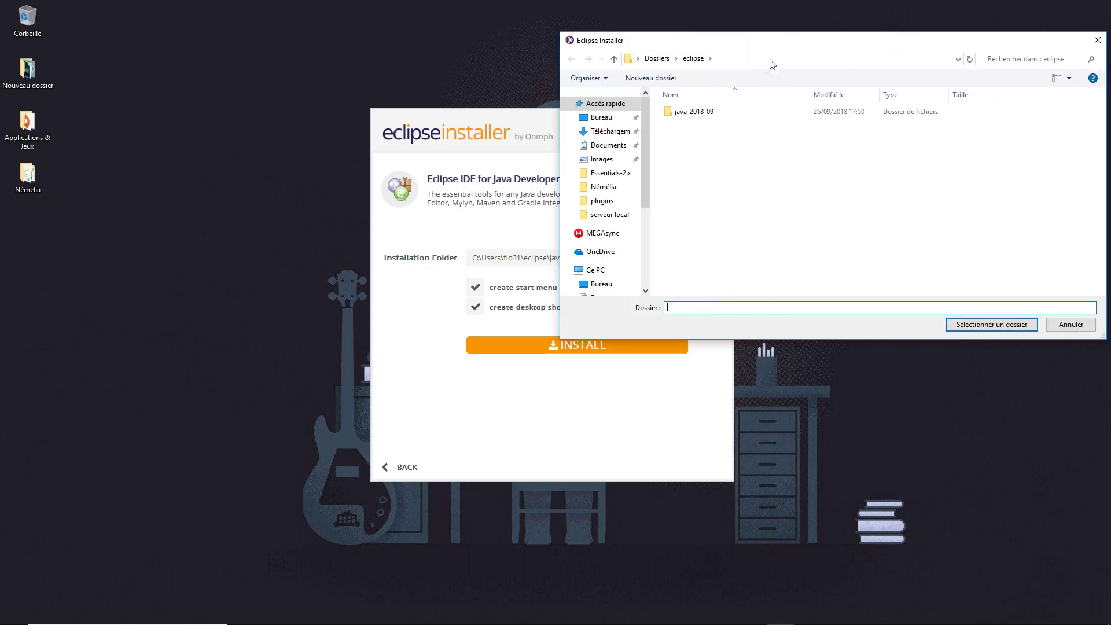
left_click(721, 111)
left_click(721, 111)
left_click(759, 108)
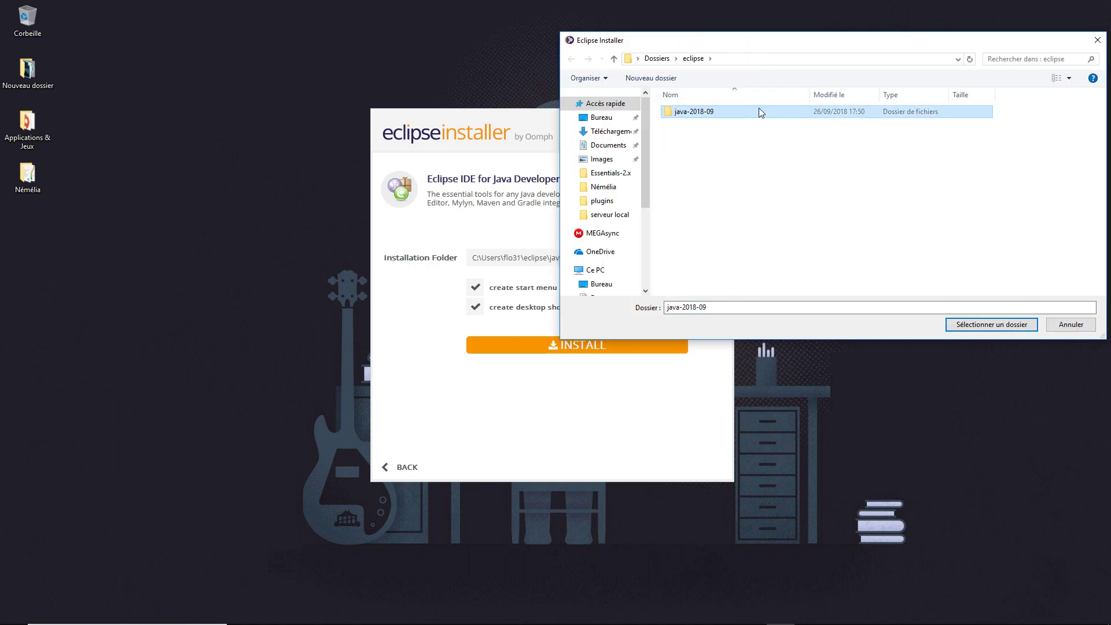
left_click(992, 324)
Disable the start menu entry and desktop shortcut options, and close the Eclipse installer without installing
left_click(549, 289)
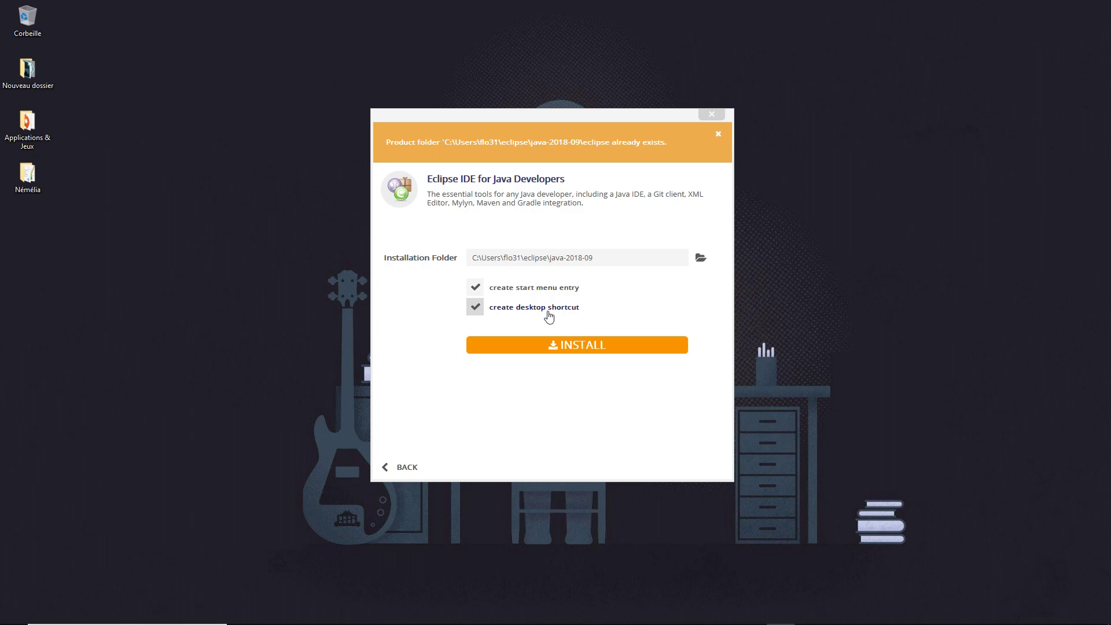
left_click(550, 307)
left_click_drag(658, 143, 584, 145)
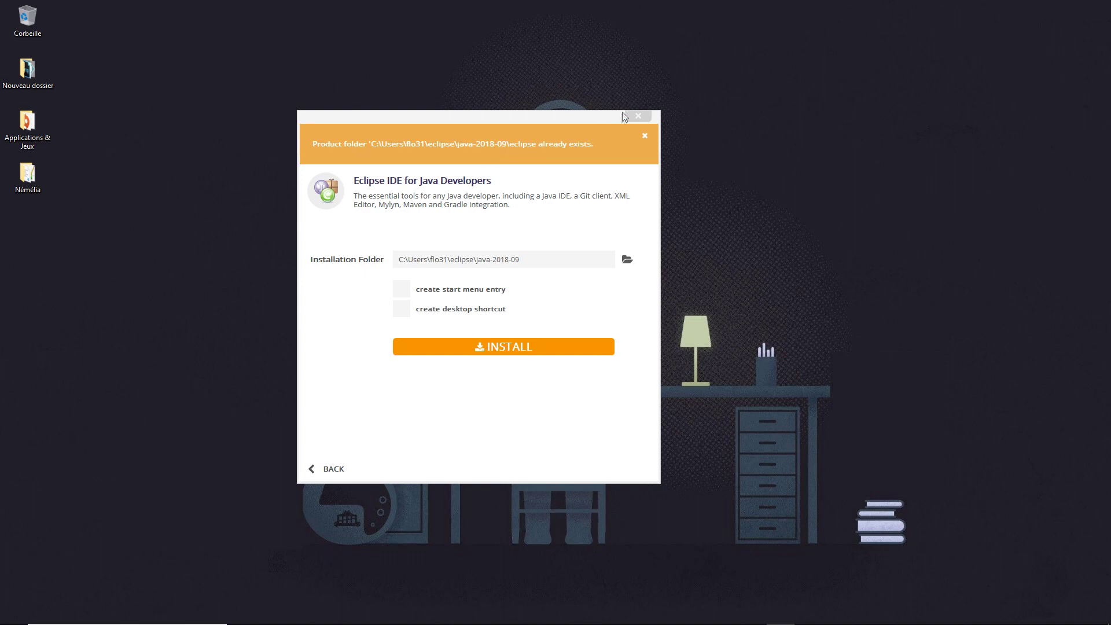
left_click(637, 116)
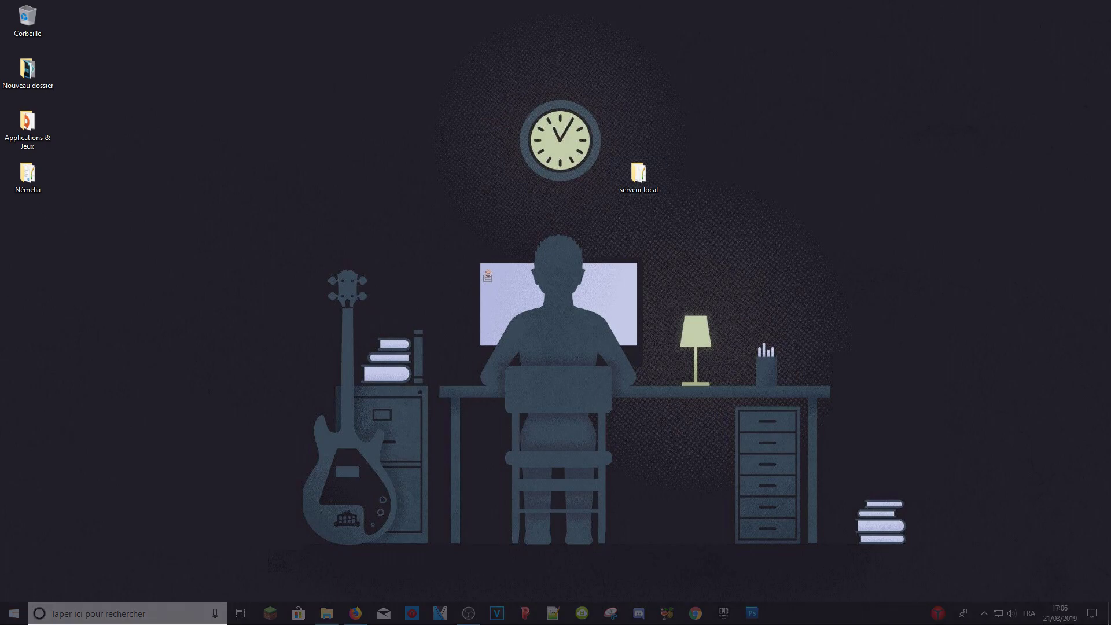
Find Eclipse Java 2018-09 through the Windows search and launch it
left_click(98, 614)
type("eclip")
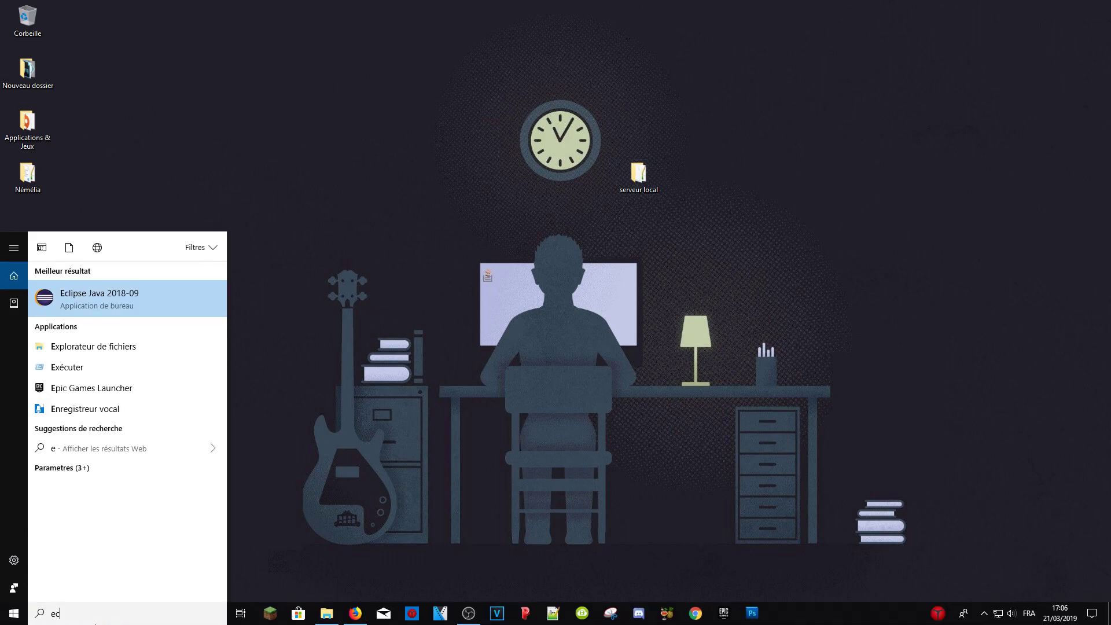
left_click(186, 316)
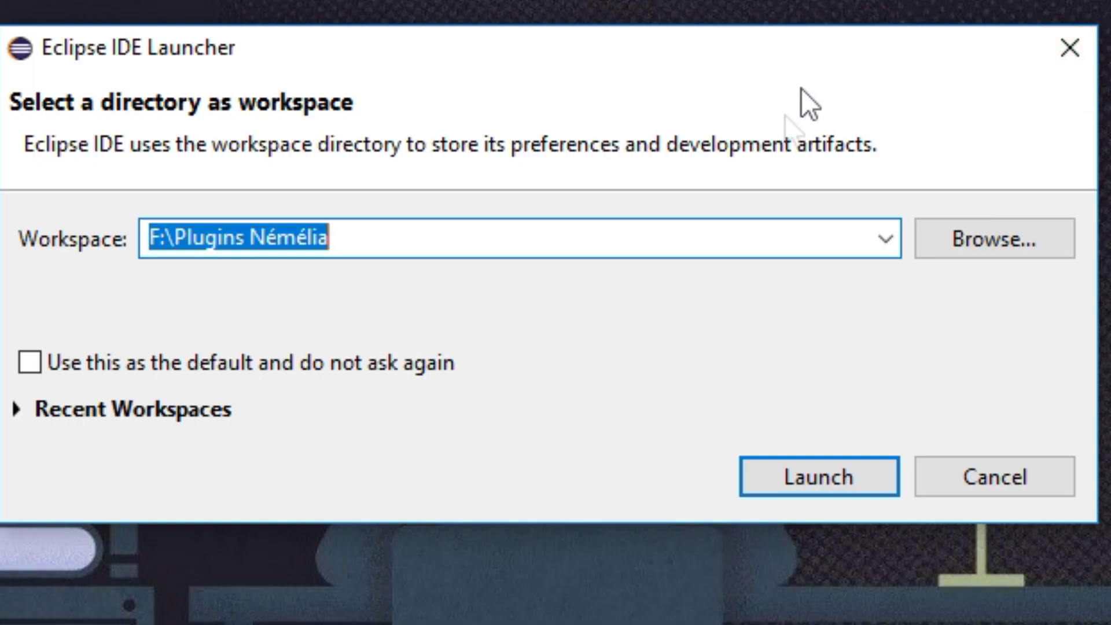
Examine the workspace directory field and its list of recent workspaces in the Eclipse IDE Launcher
left_click(593, 272)
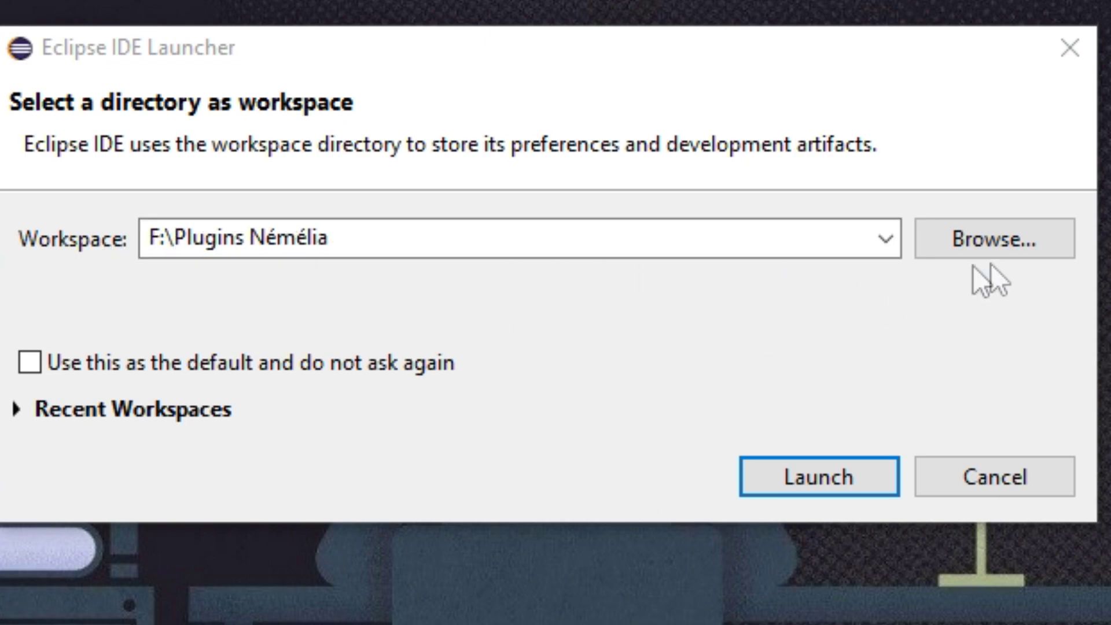
left_click(908, 239)
left_click(861, 233)
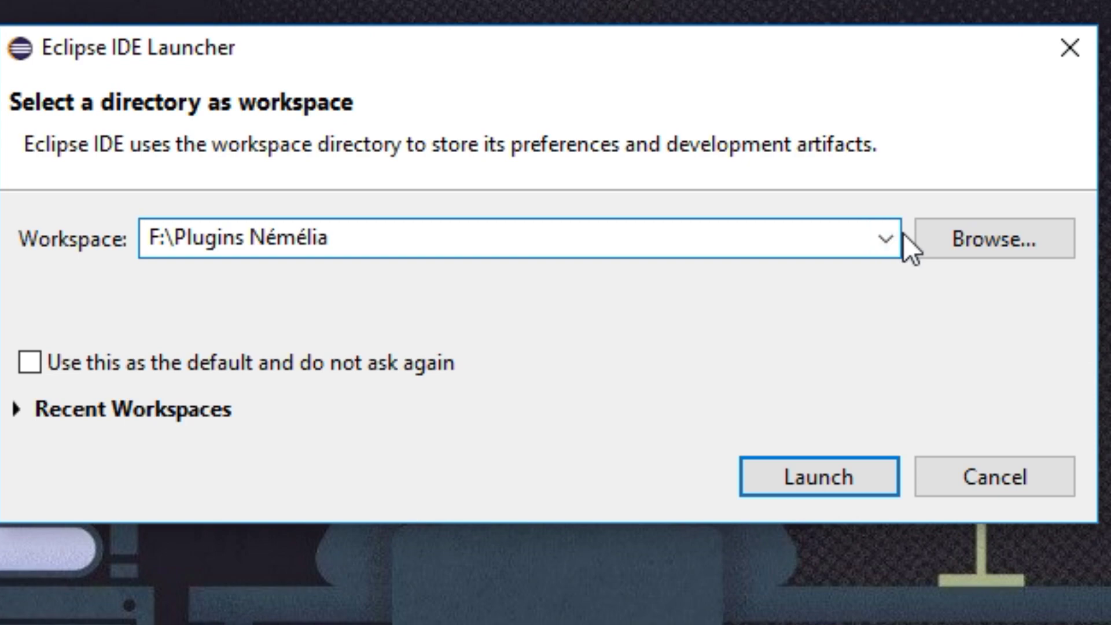
left_click(899, 239)
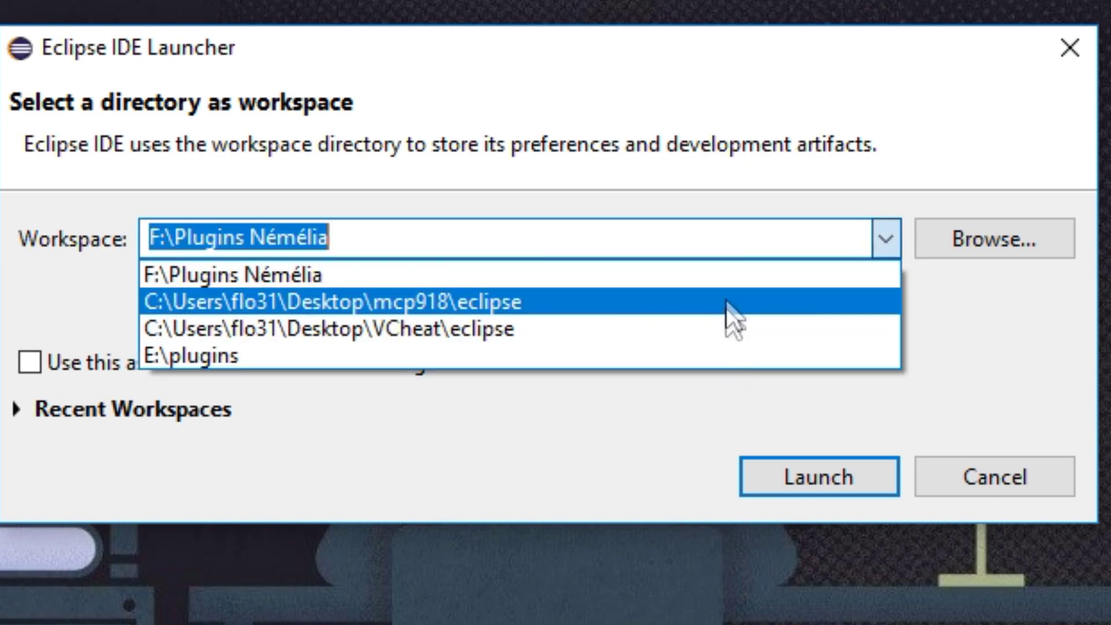
left_click(868, 235)
left_click(832, 231)
left_click(887, 239)
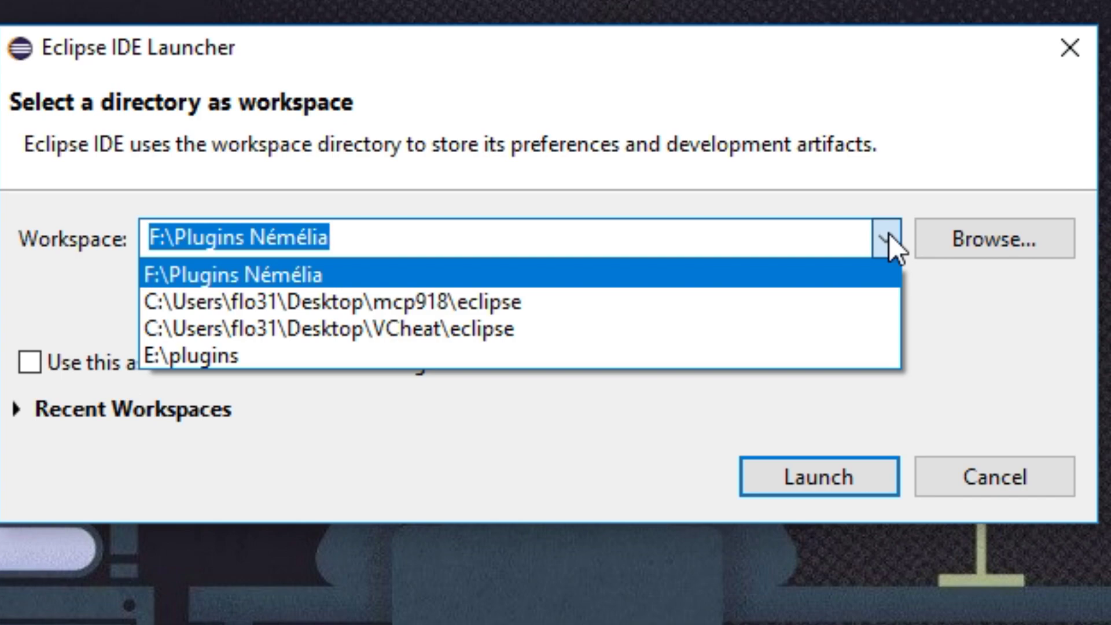
left_click(584, 227)
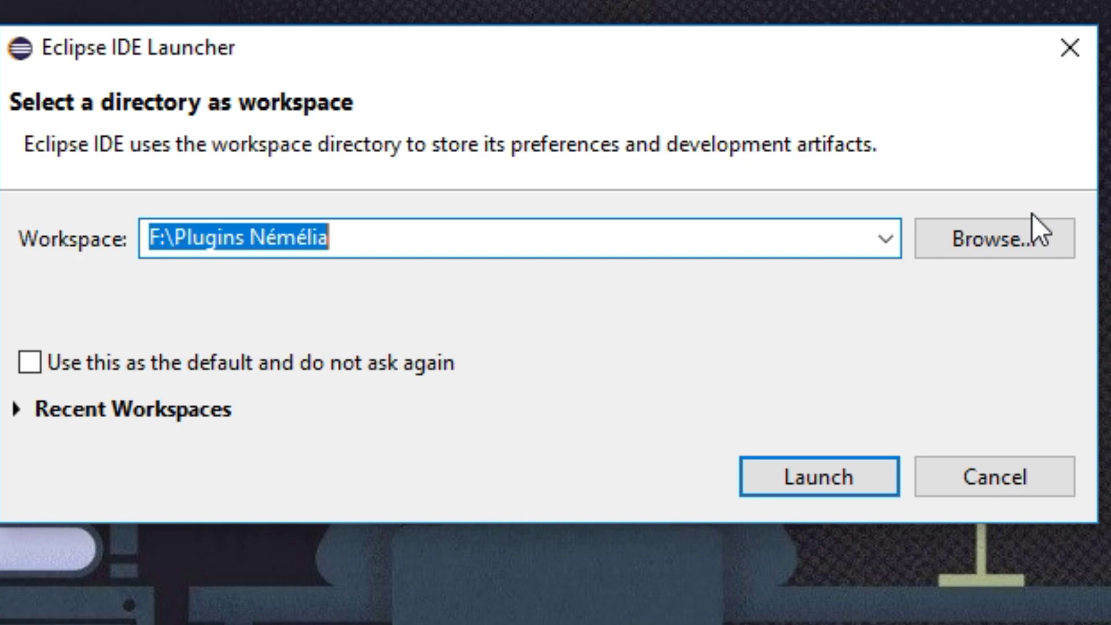
left_click(809, 238)
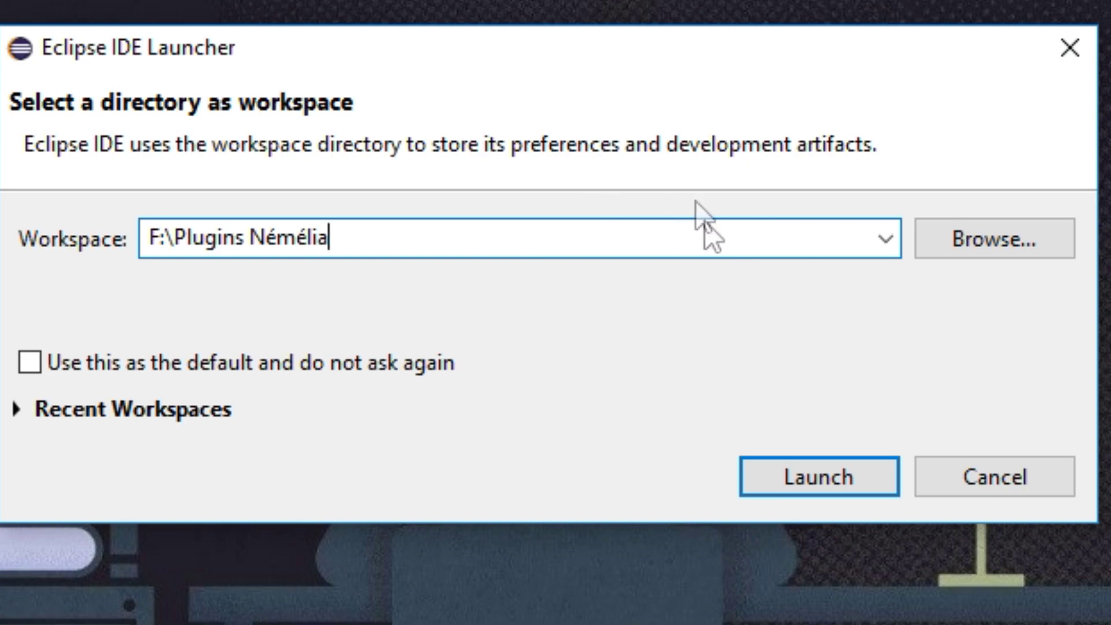
Launch Eclipse with F:\Plugins Némélia as the workspace
left_click(846, 498)
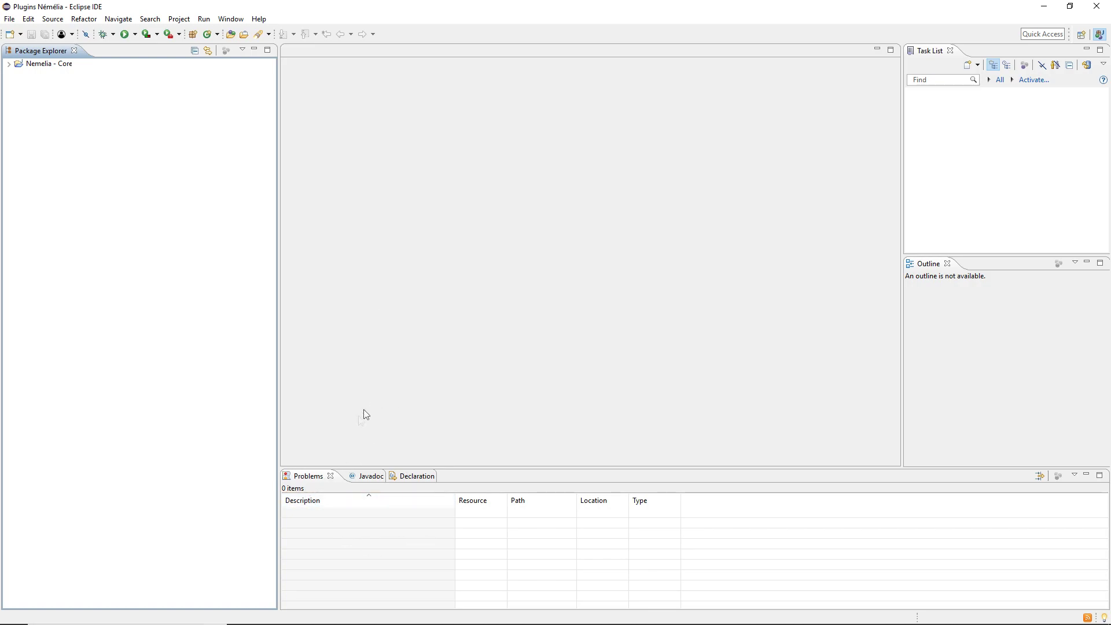
Close the Problems, Javadoc, Declaration, Task List and Outline views, and narrow the Package Explorer
left_click(328, 485)
left_click(330, 476)
left_click(325, 477)
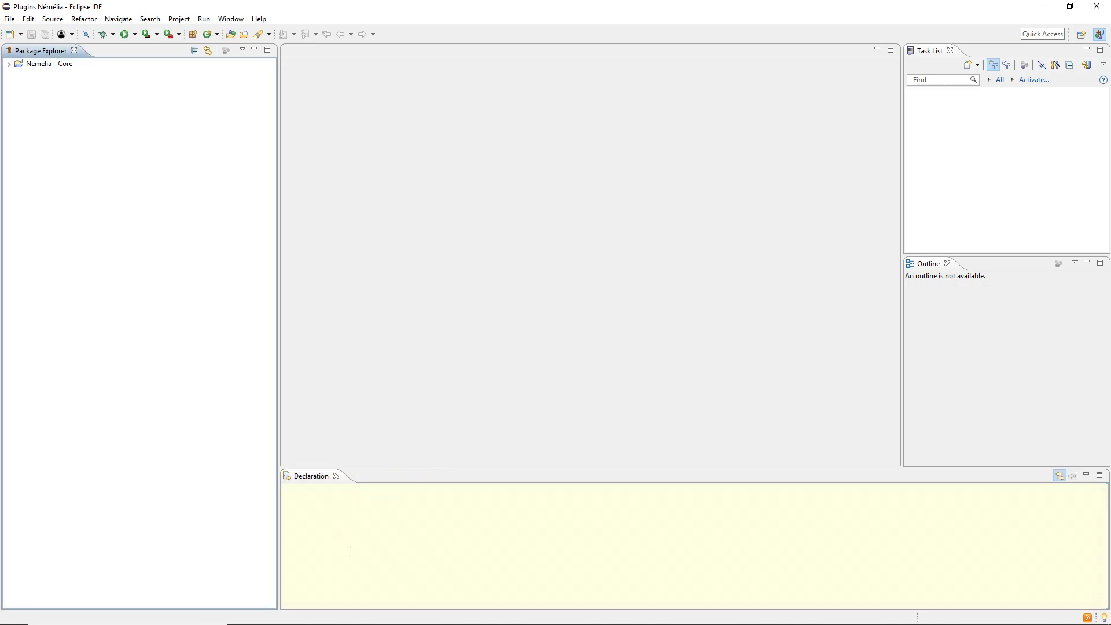
left_click(337, 477)
left_click(950, 51)
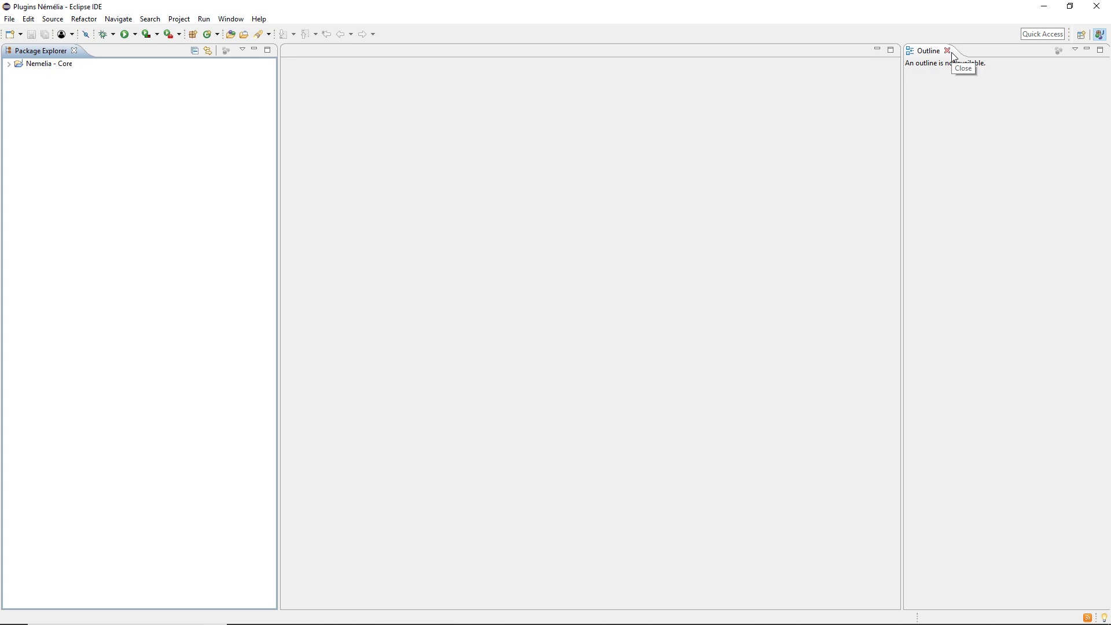
left_click(948, 50)
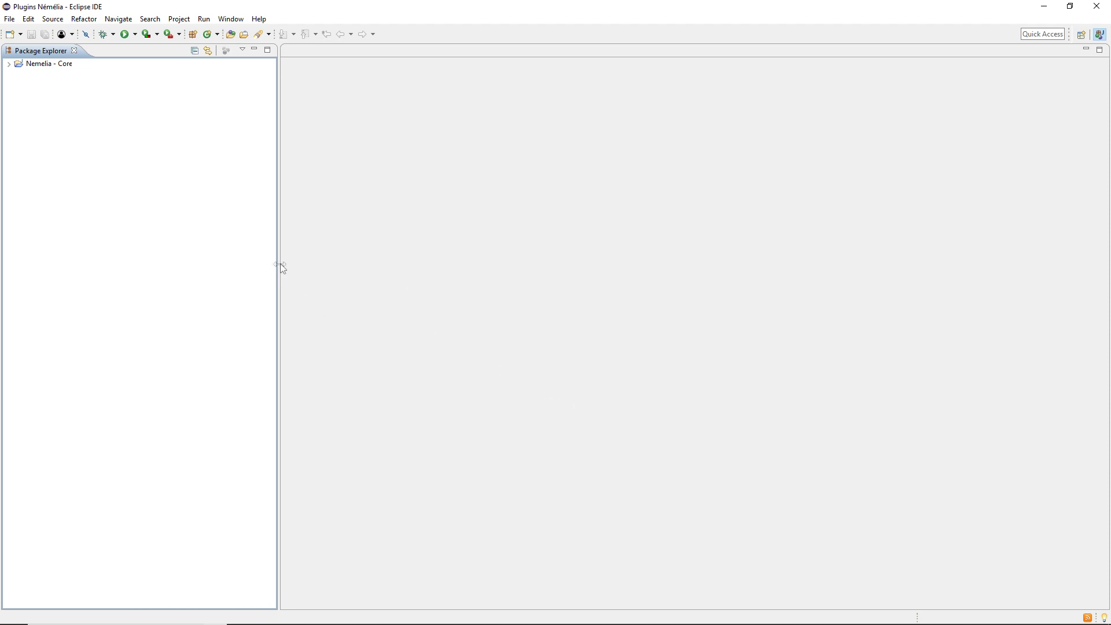
left_click_drag(281, 266, 179, 266)
Set the Eclipse appearance theme to Dark in the preferences and apply it
left_click(242, 23)
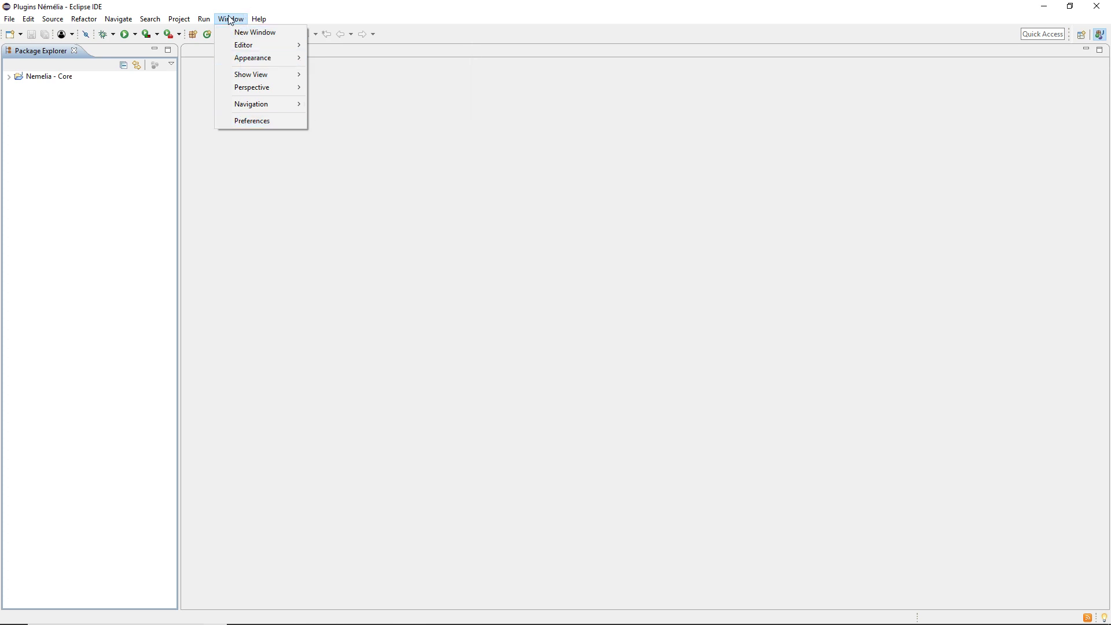
left_click(251, 120)
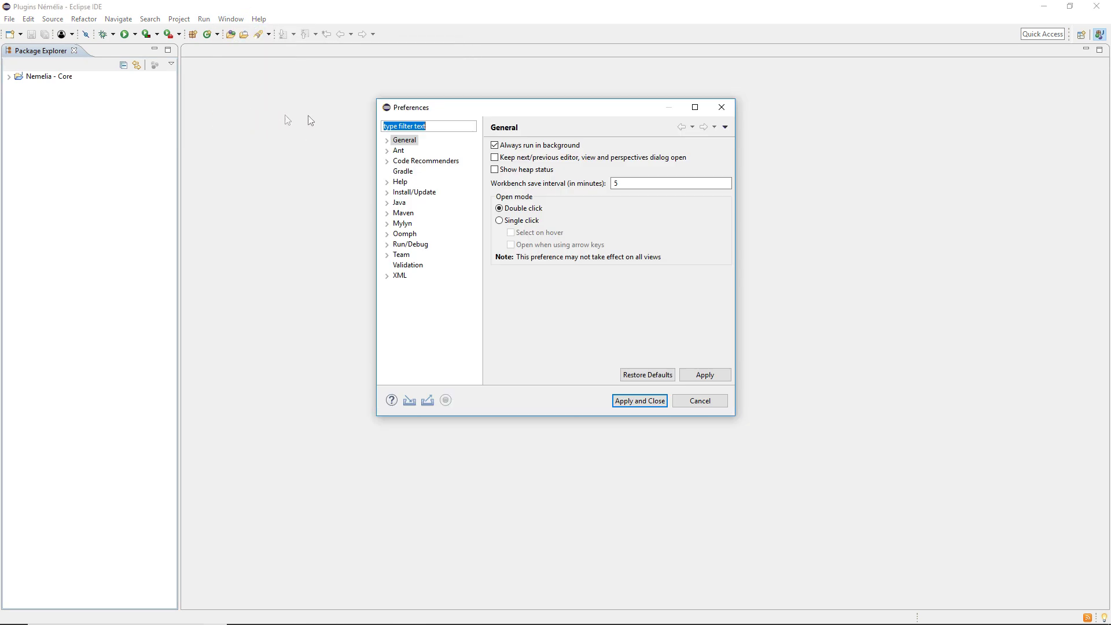
left_click(387, 140)
left_click(420, 151)
left_click(611, 163)
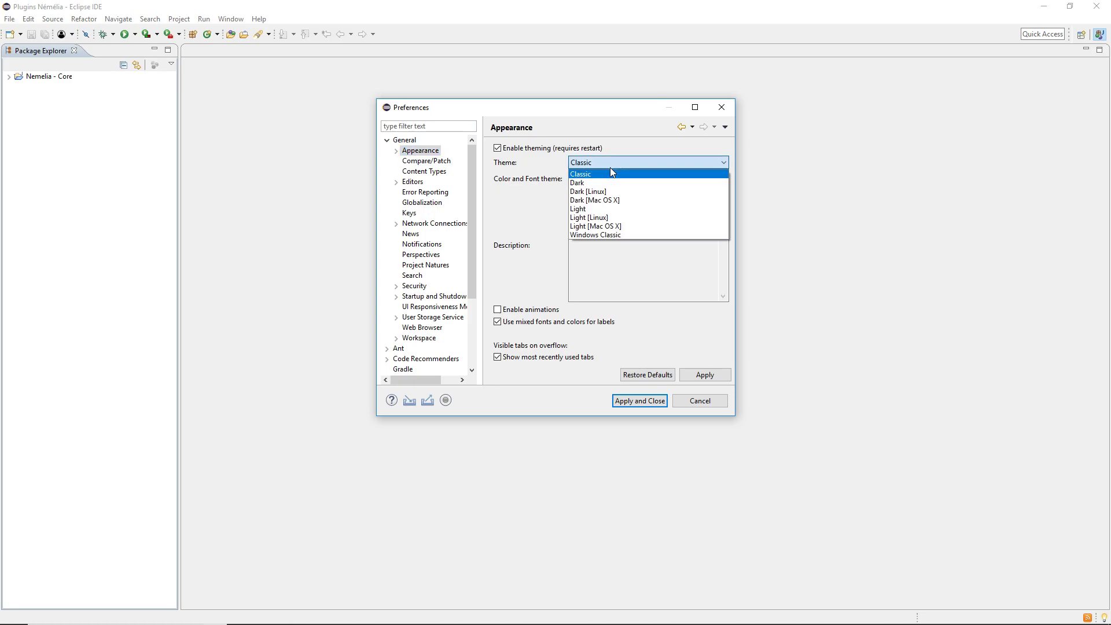
key("Down")
key("Return")
left_click(654, 404)
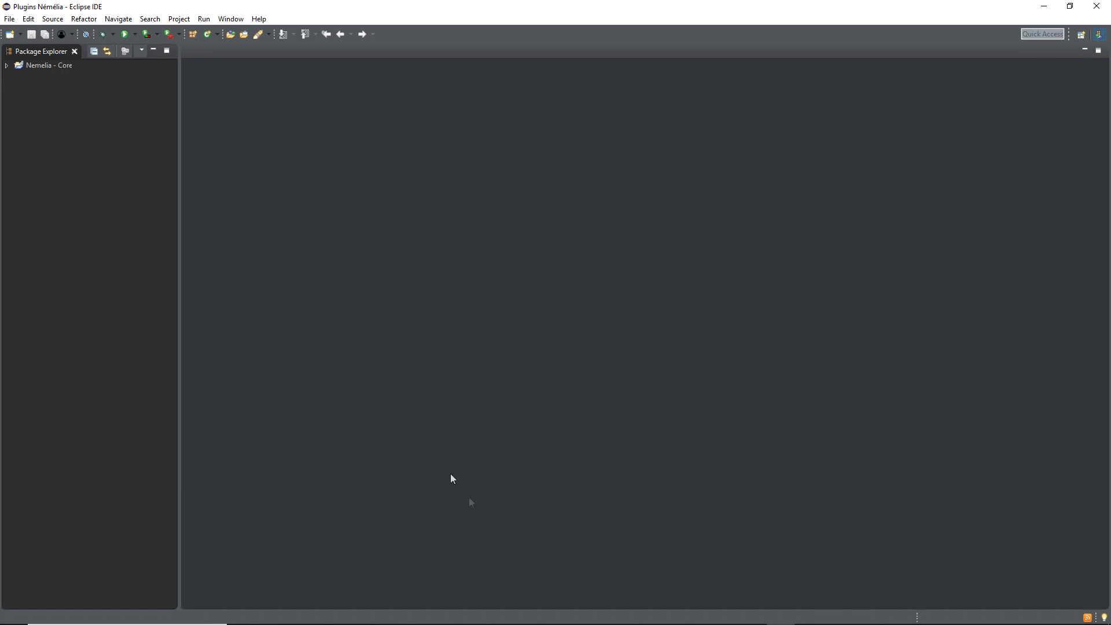
Create a Java project named Tutoriel Java with the JavaSE-1.8 execution environment
right_click(57, 219)
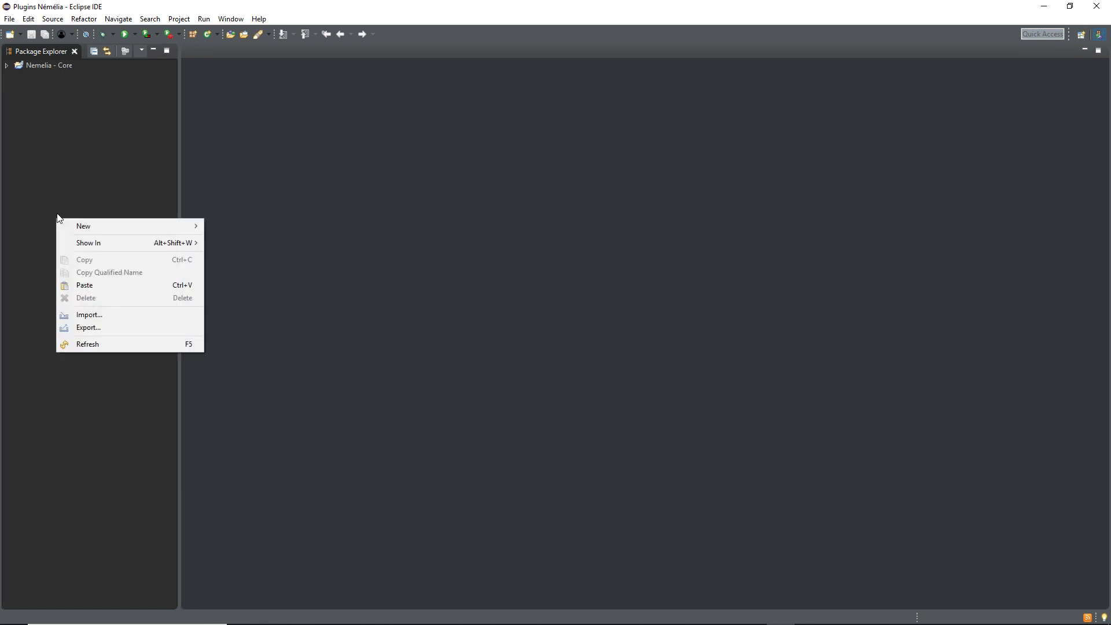
mouse_move(87, 227)
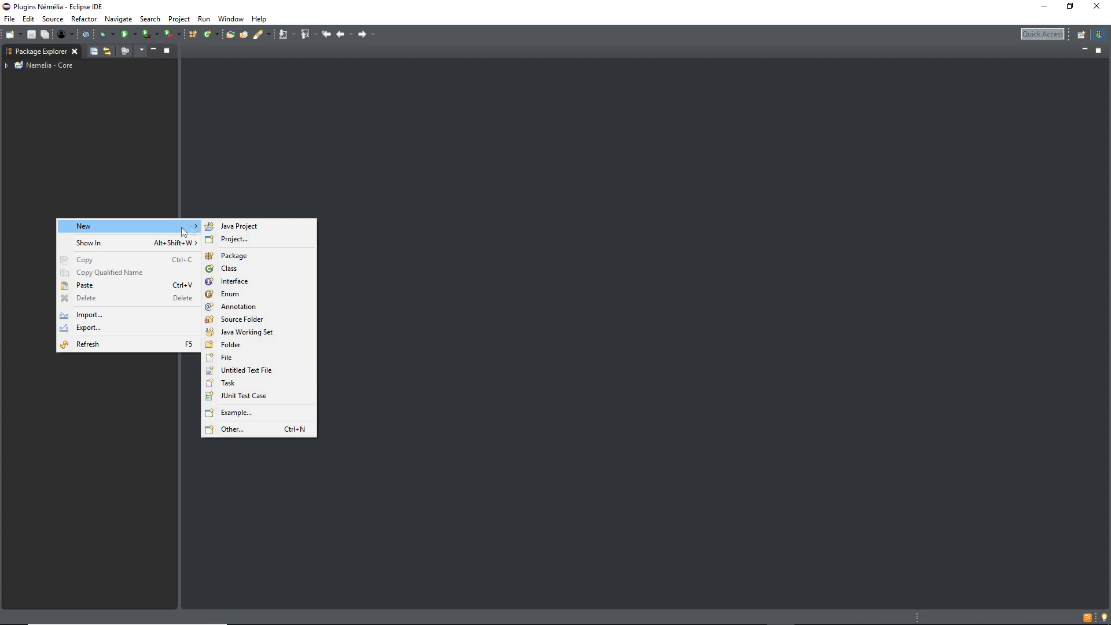
left_click(255, 225)
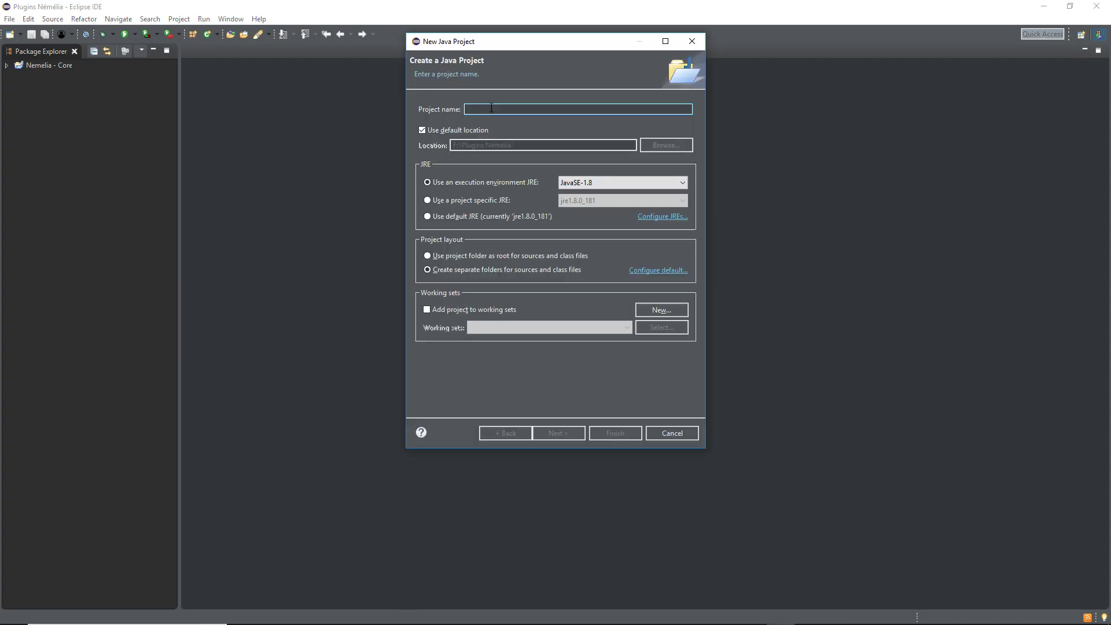
type("Tutoriel Java")
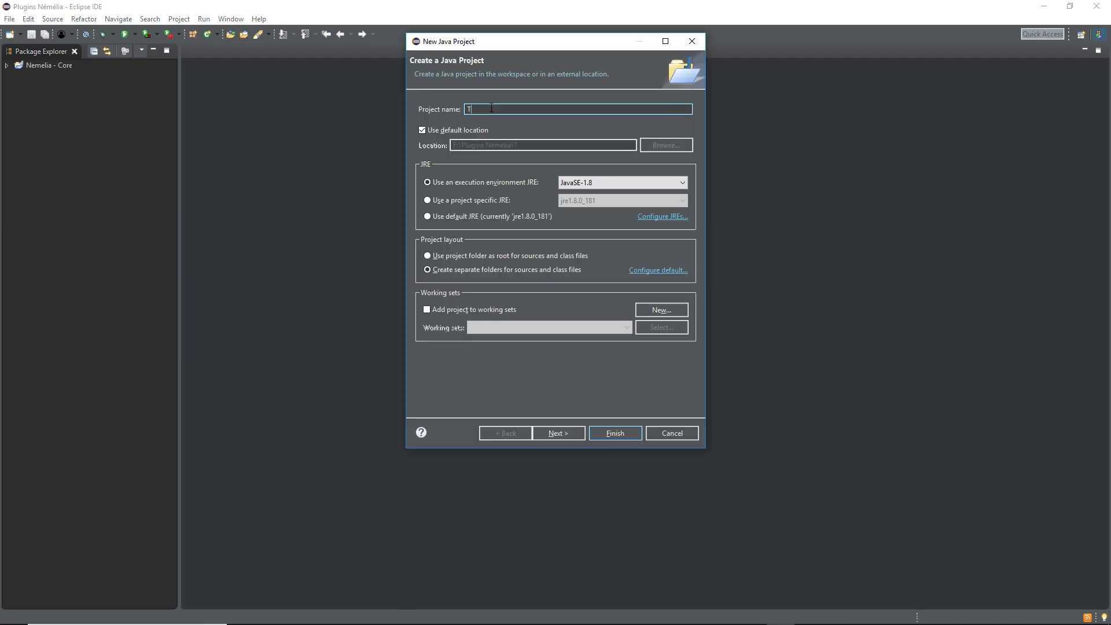
left_click(603, 180)
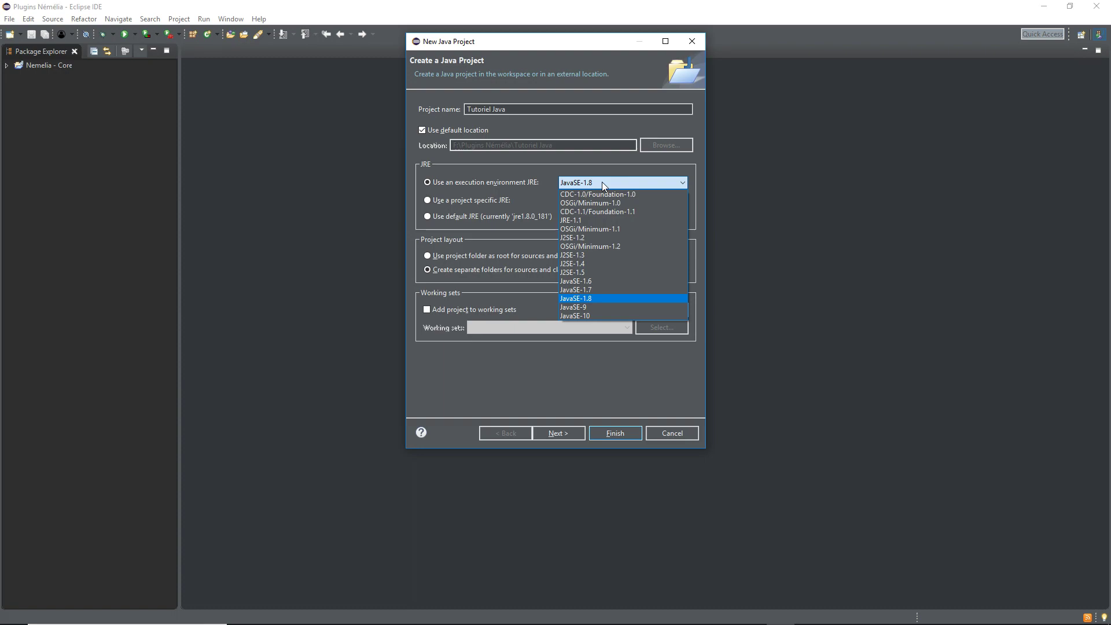
left_click(602, 182)
left_click(640, 432)
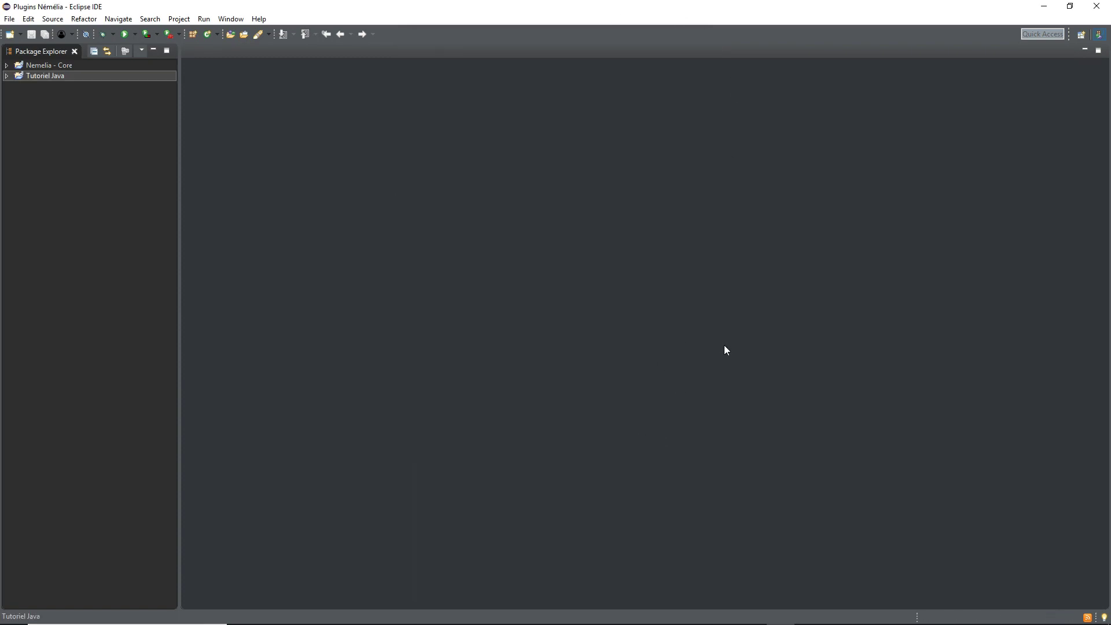
Add spigot.jar from the serveur local desktop folder as an external JAR to the Tutoriel Java project's build path
left_click(7, 76)
right_click(55, 75)
mouse_move(231, 224)
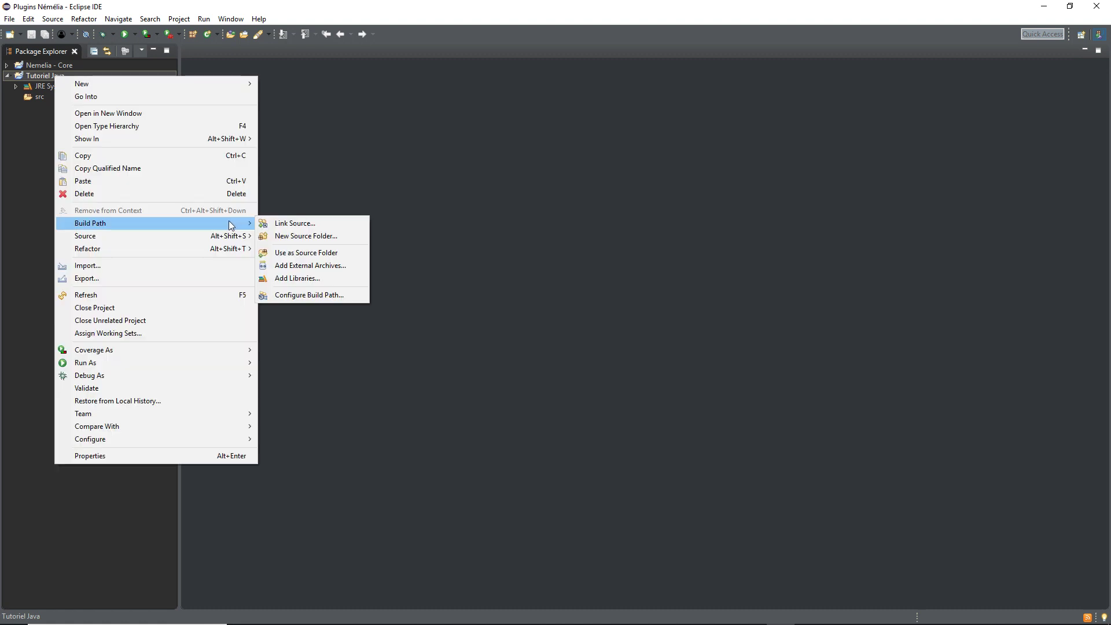
left_click(334, 296)
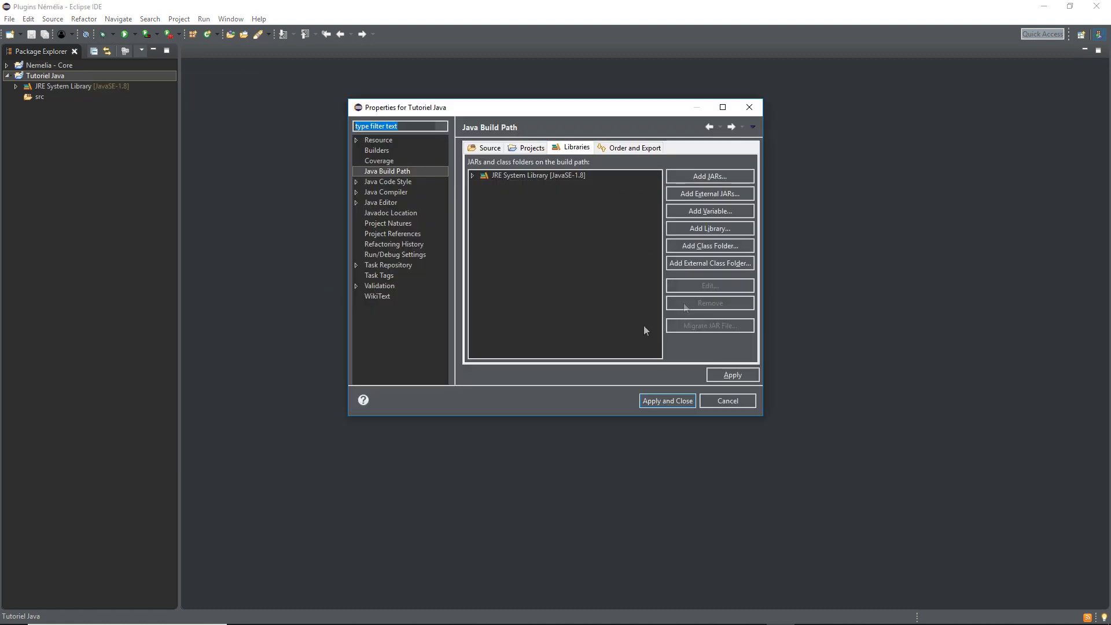
left_click(699, 193)
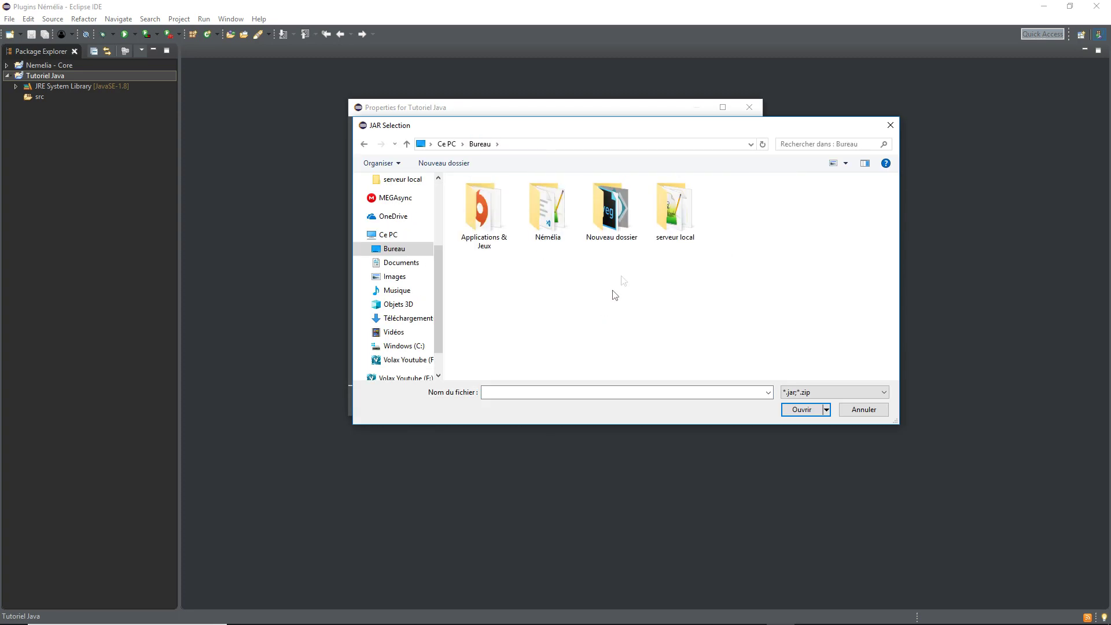
double_click(664, 220)
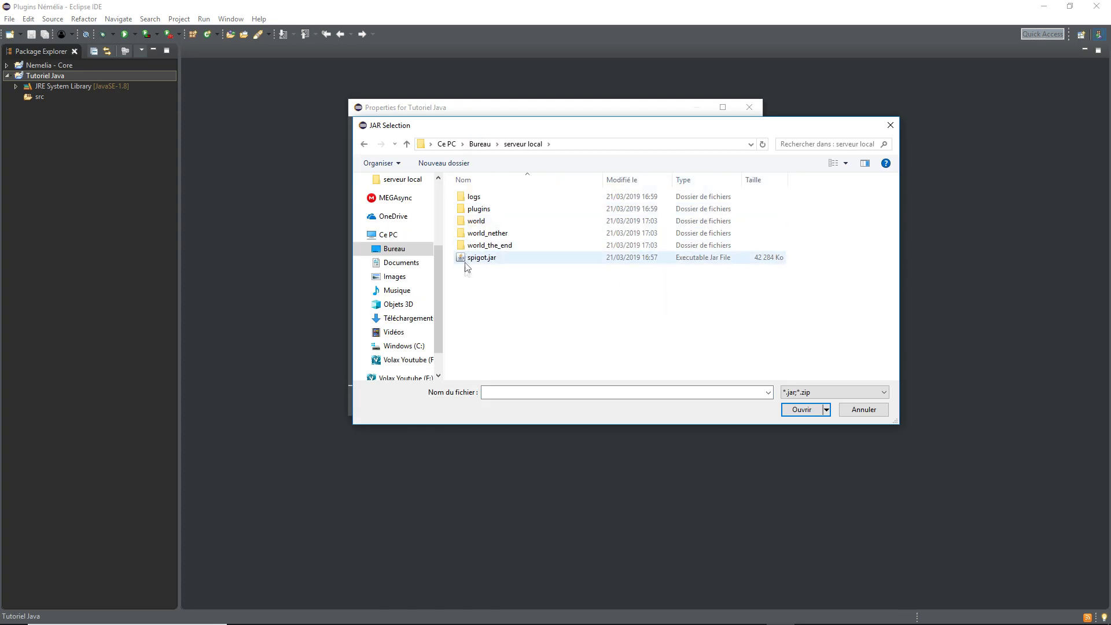
left_click(517, 261)
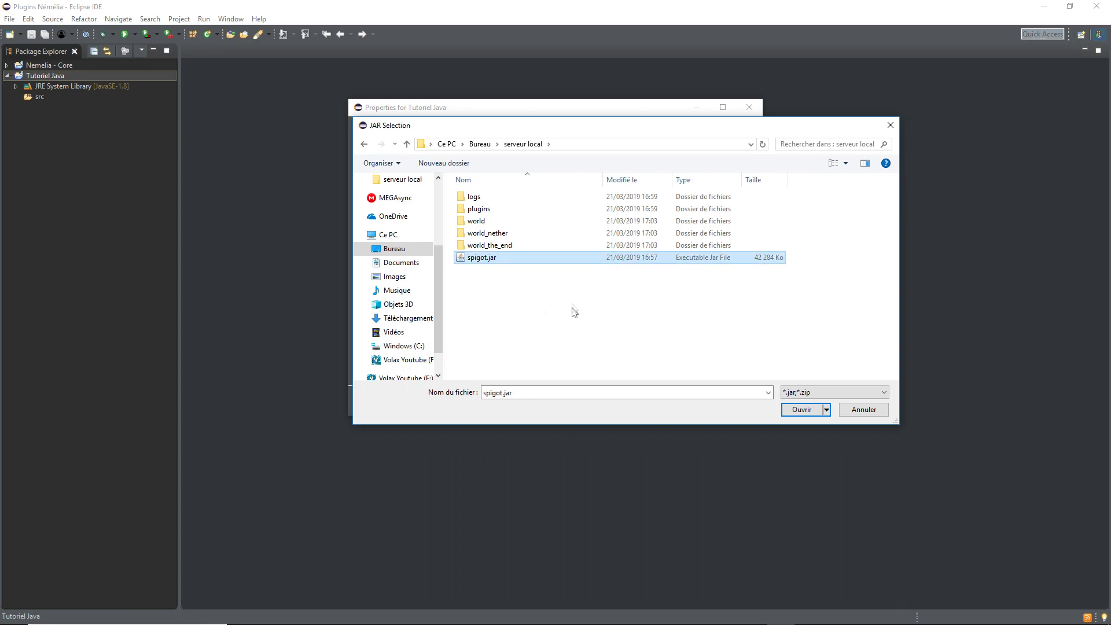
left_click(808, 409)
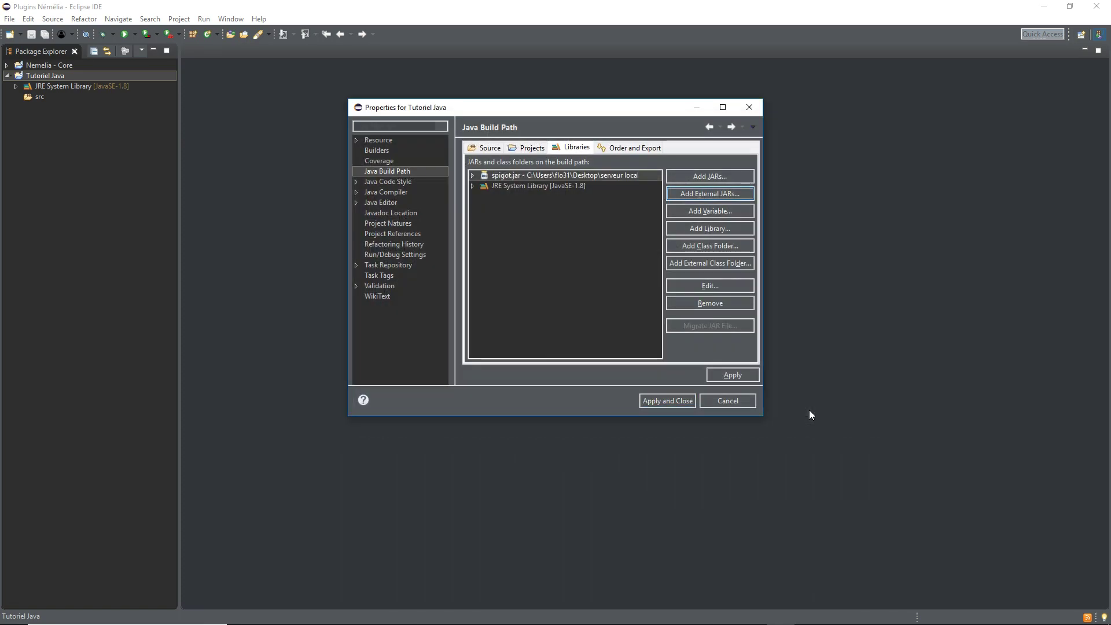
left_click(671, 401)
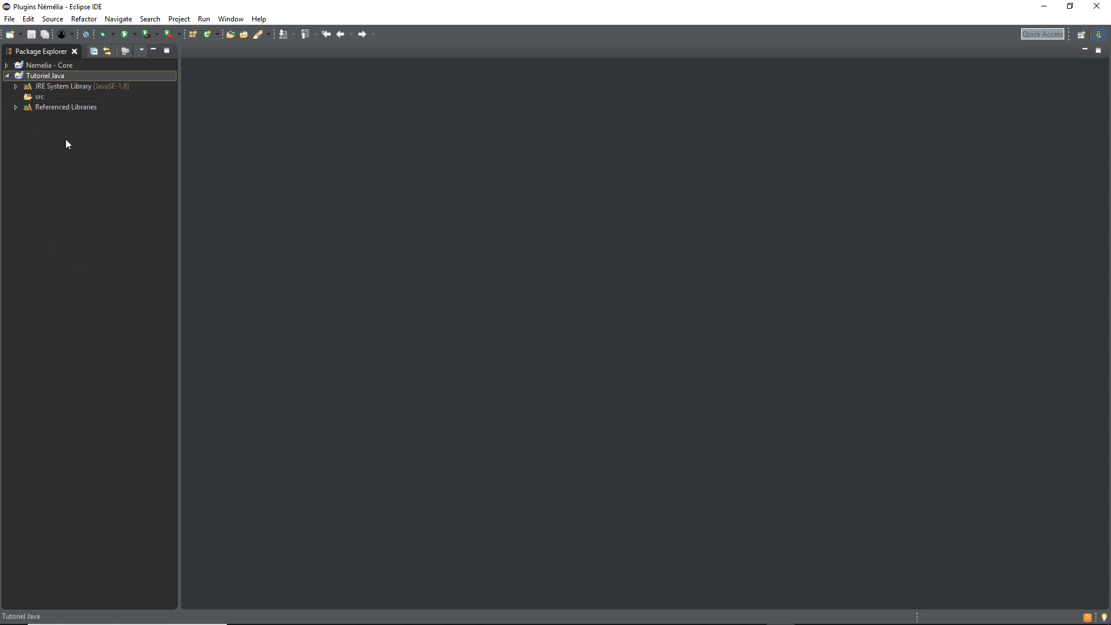
Start a new Java package in the src folder of the Tutoriel Java project
right_click(46, 98)
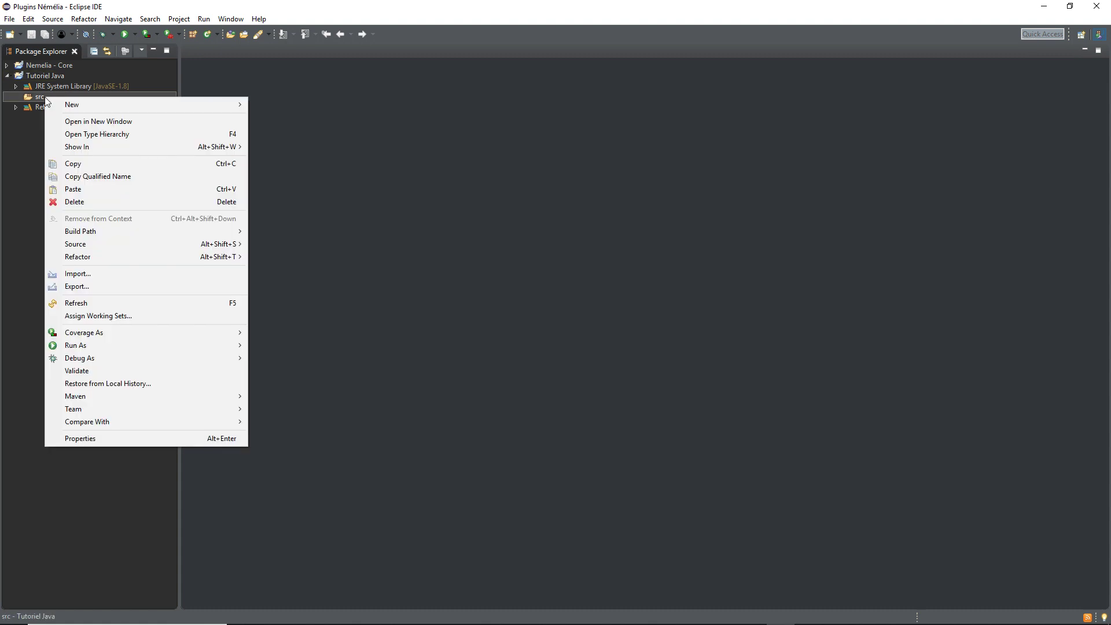
mouse_move(110, 100)
left_click(290, 134)
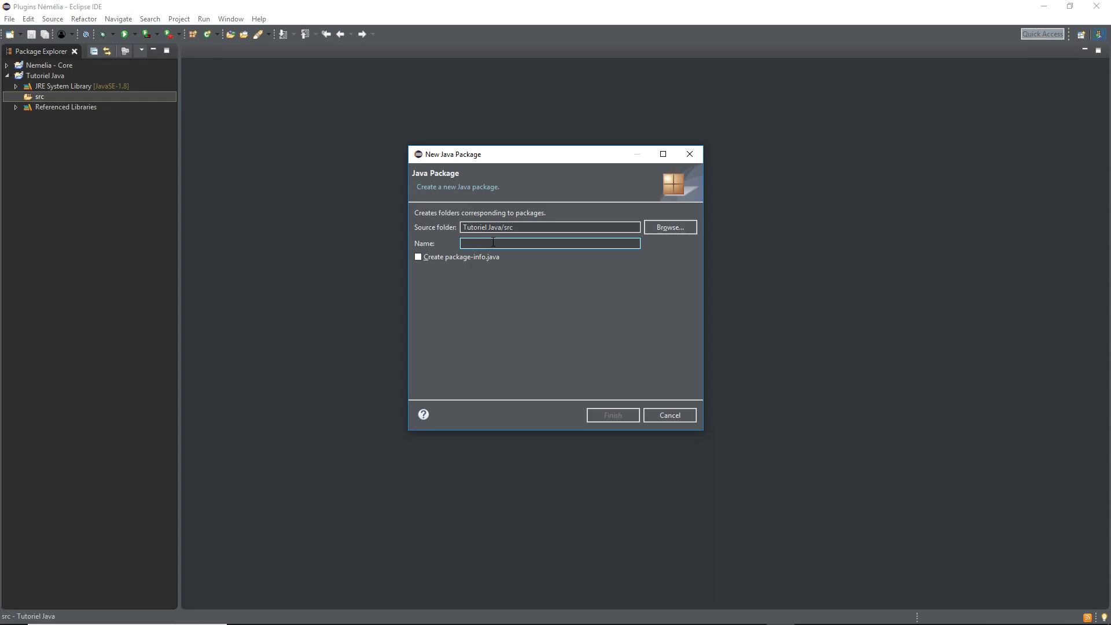